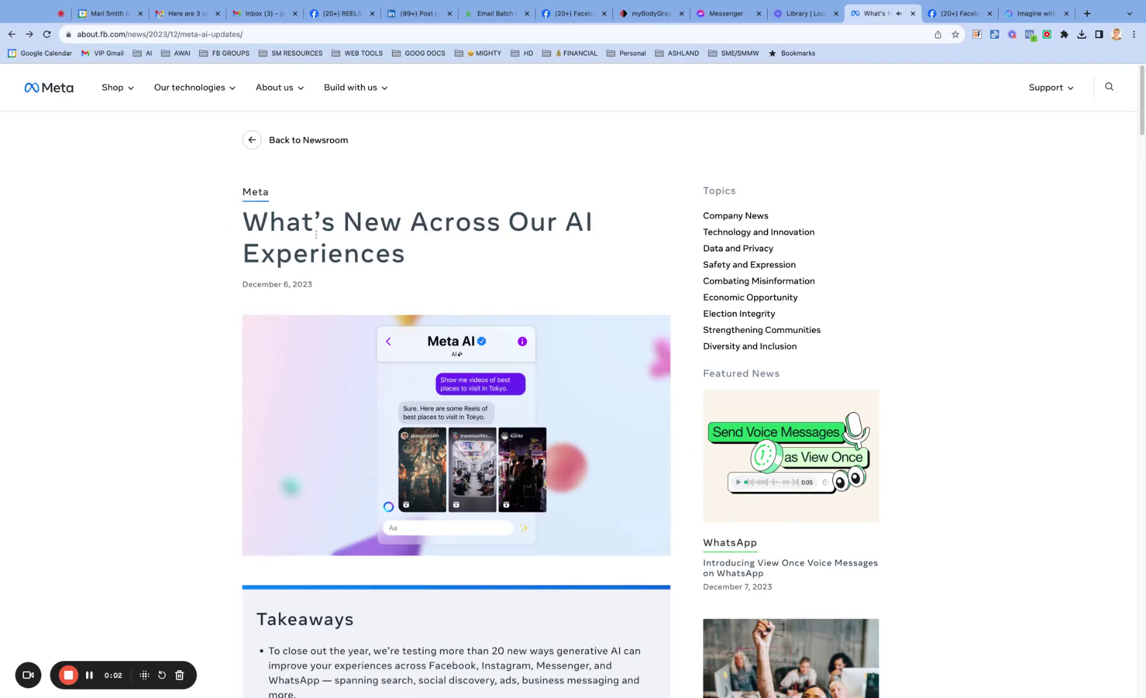
Highlight the publication date and the first takeaway while reading the top of the article
left_click_drag(280, 285, 291, 285)
scroll(527, 248, "down", 5)
scroll(527, 248, "down", 4)
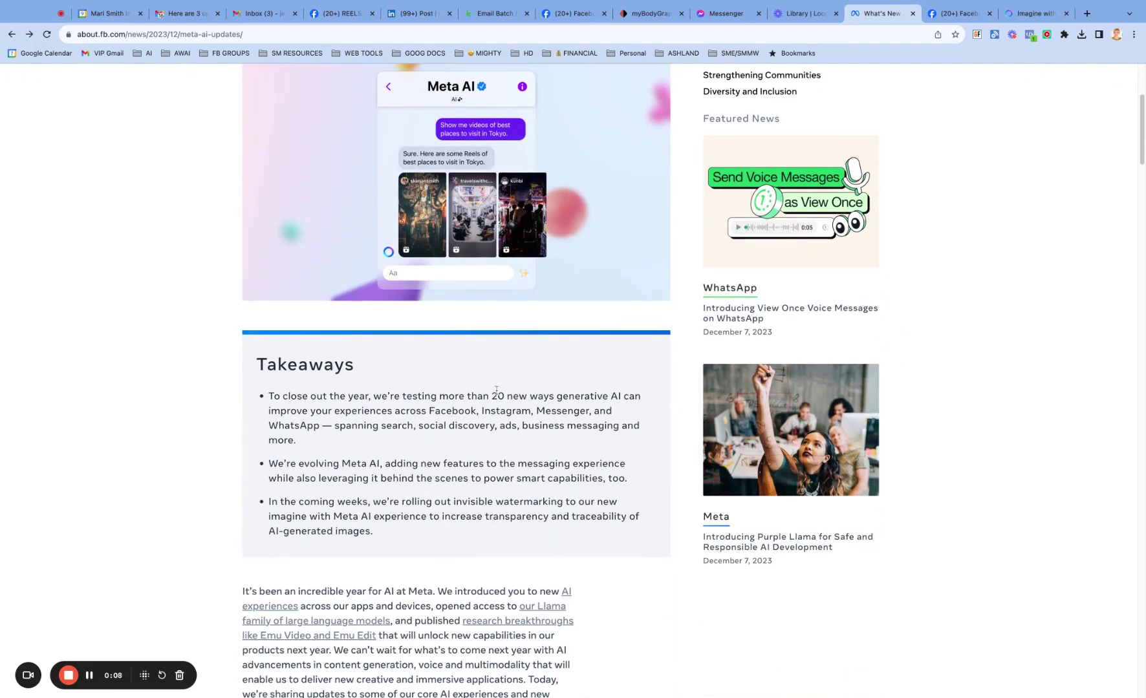
left_click_drag(493, 395, 296, 440)
left_click(443, 441)
scroll(384, 439, "down", 1)
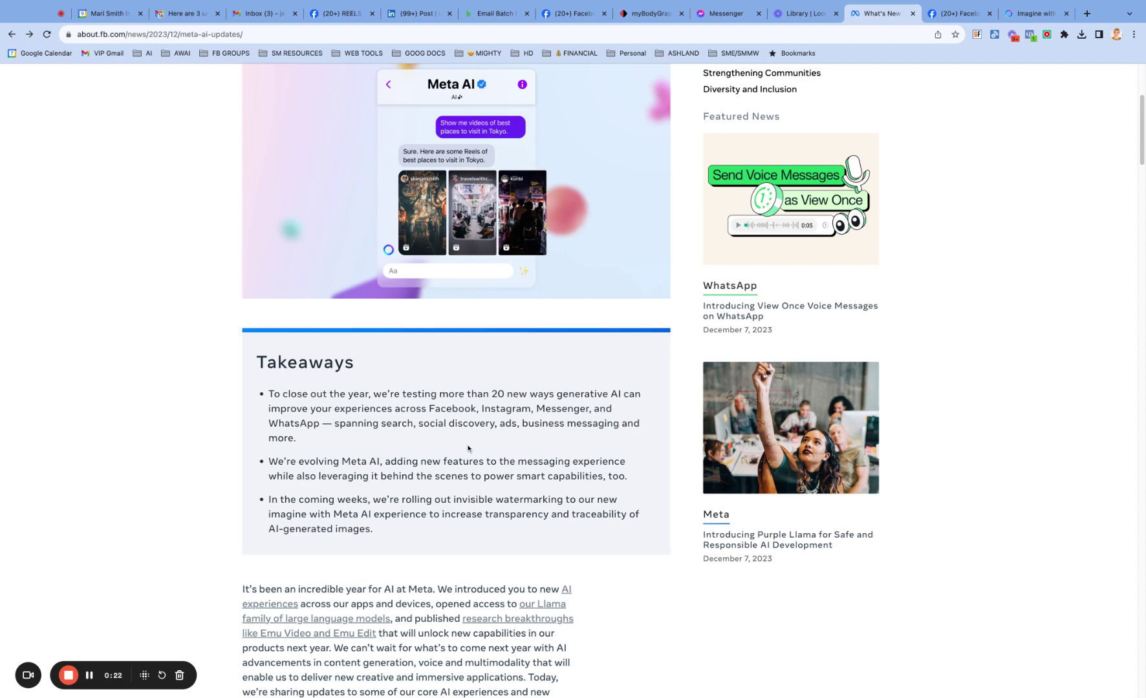
scroll(467, 449, "up", 4)
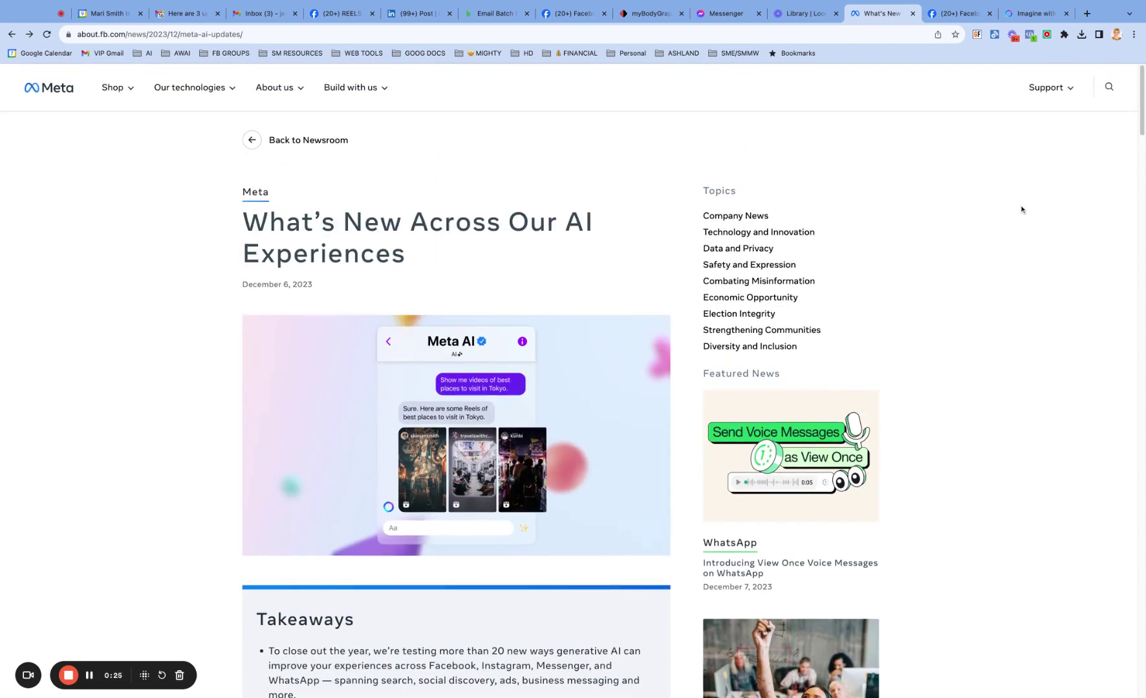
Search the article for 'imageine' to reach the Experience Imagine With Meta AI section
scroll(656, 231, "down", 10)
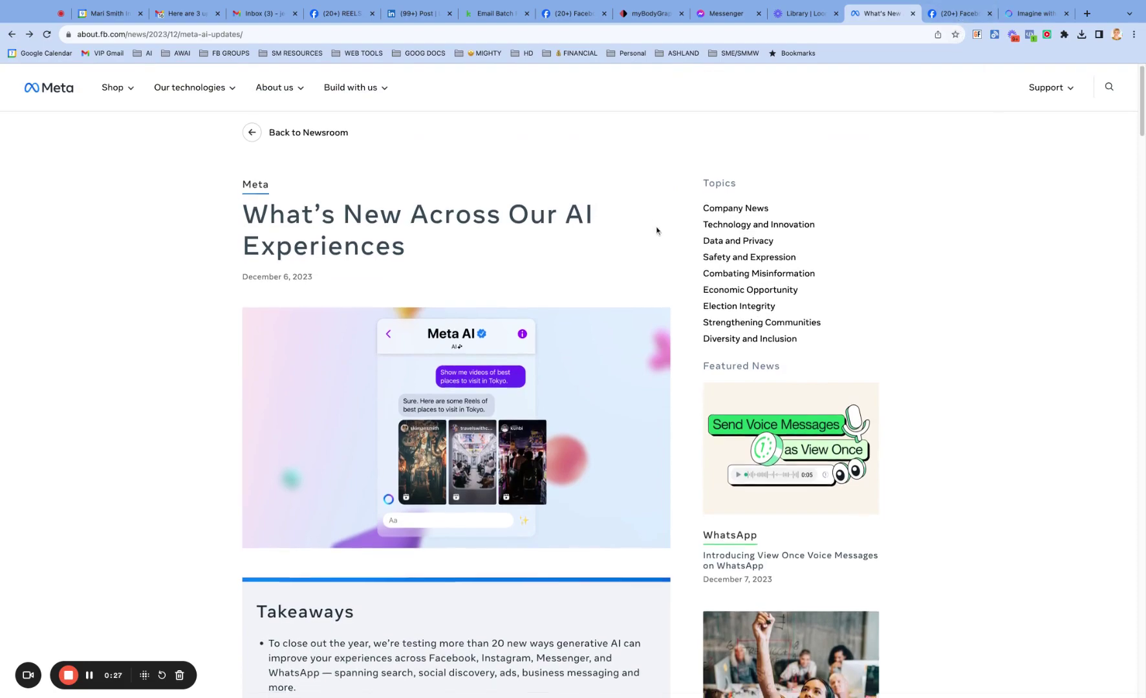
scroll(656, 231, "down", 15)
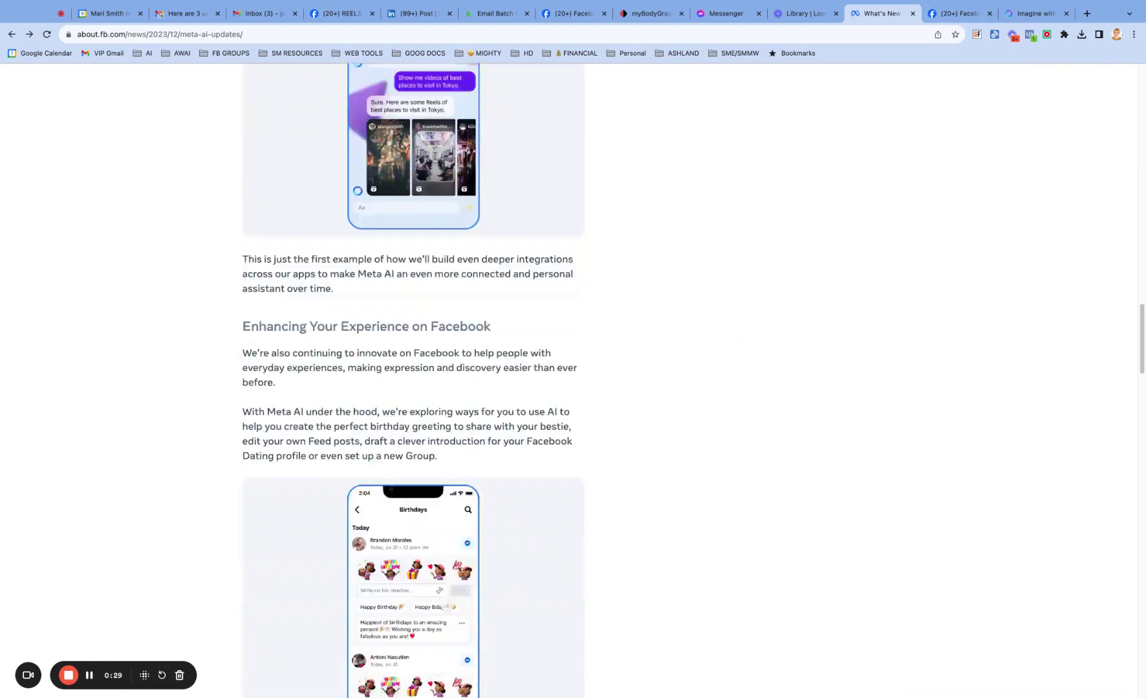
scroll(414, 387, "down", 5)
key("super+f")
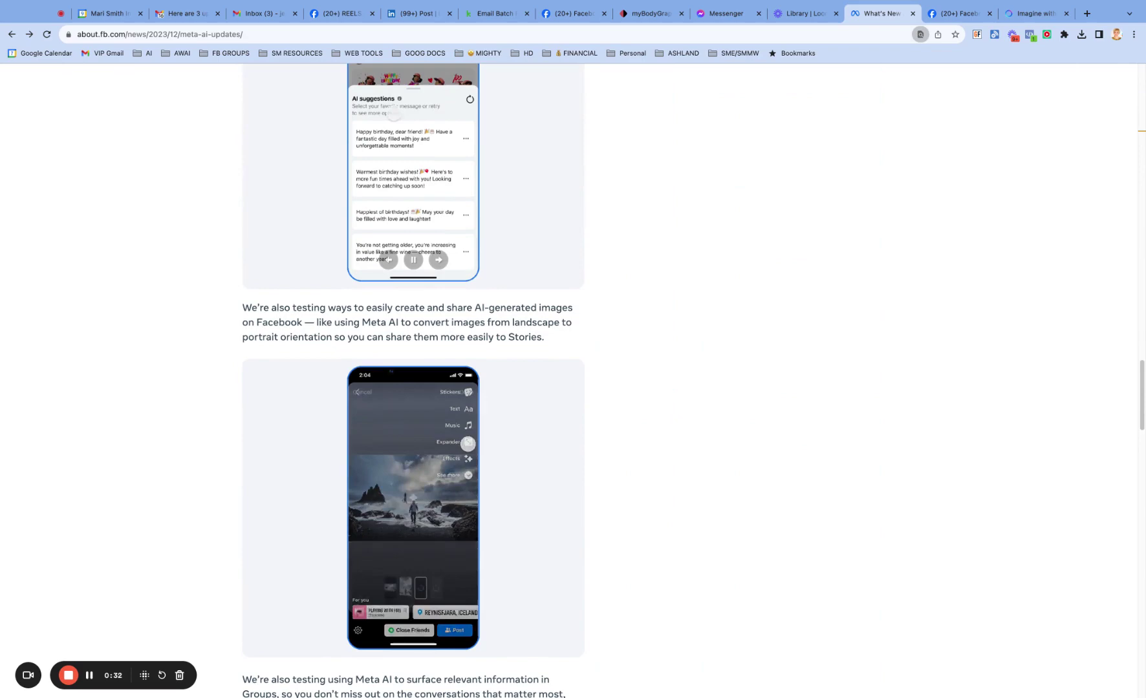
type("imageine")
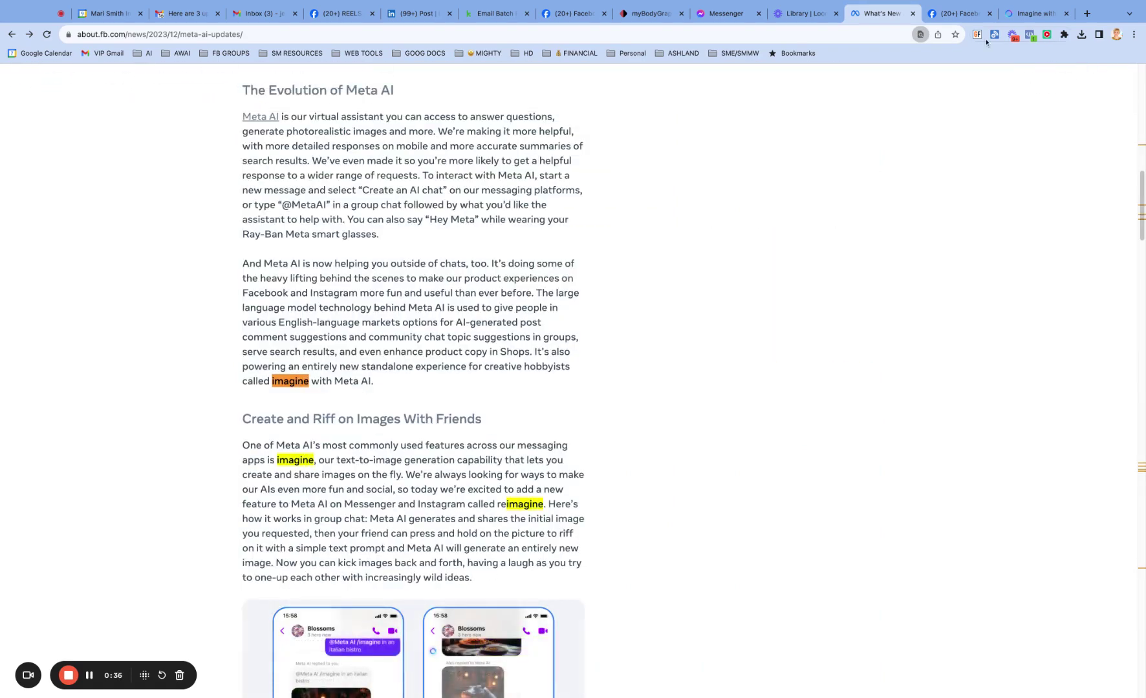
key("Return")
key("Return")
key("Return")
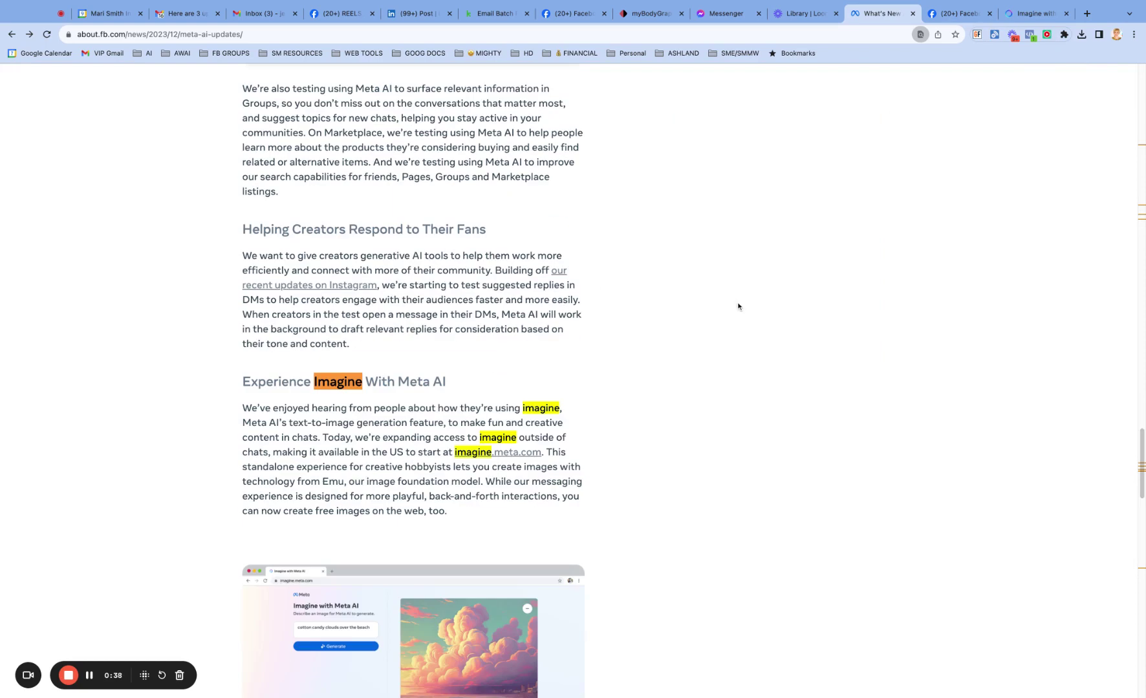
scroll(738, 307, "down", 2)
key("Escape")
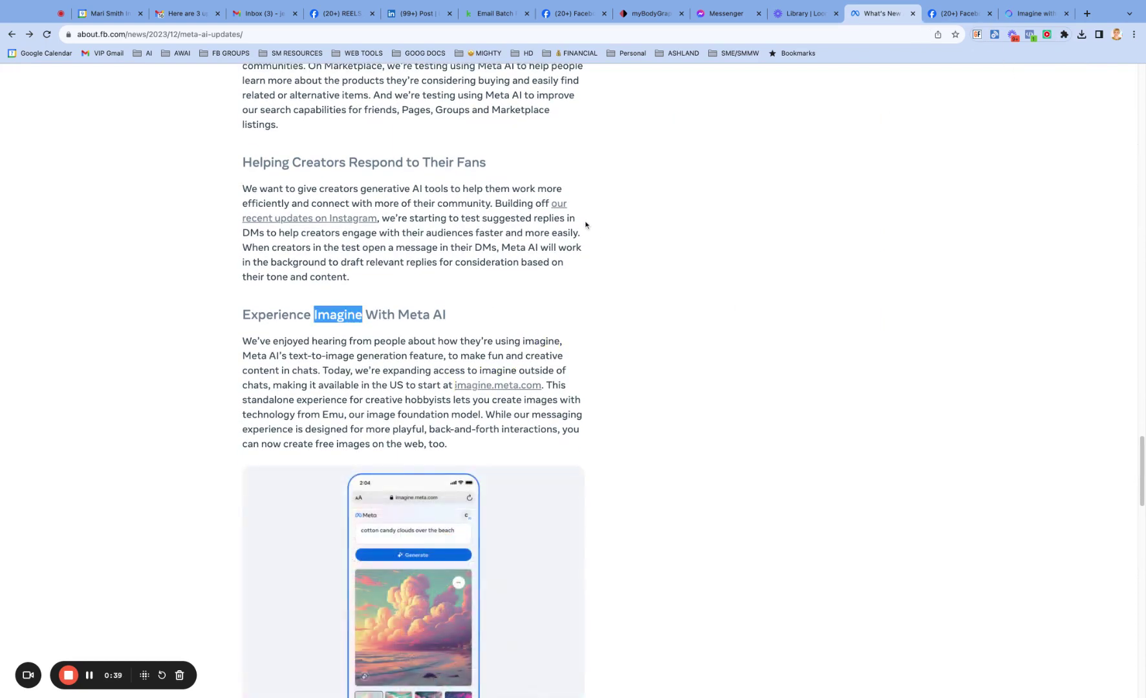
left_click(478, 319)
scroll(444, 351, "down", 1)
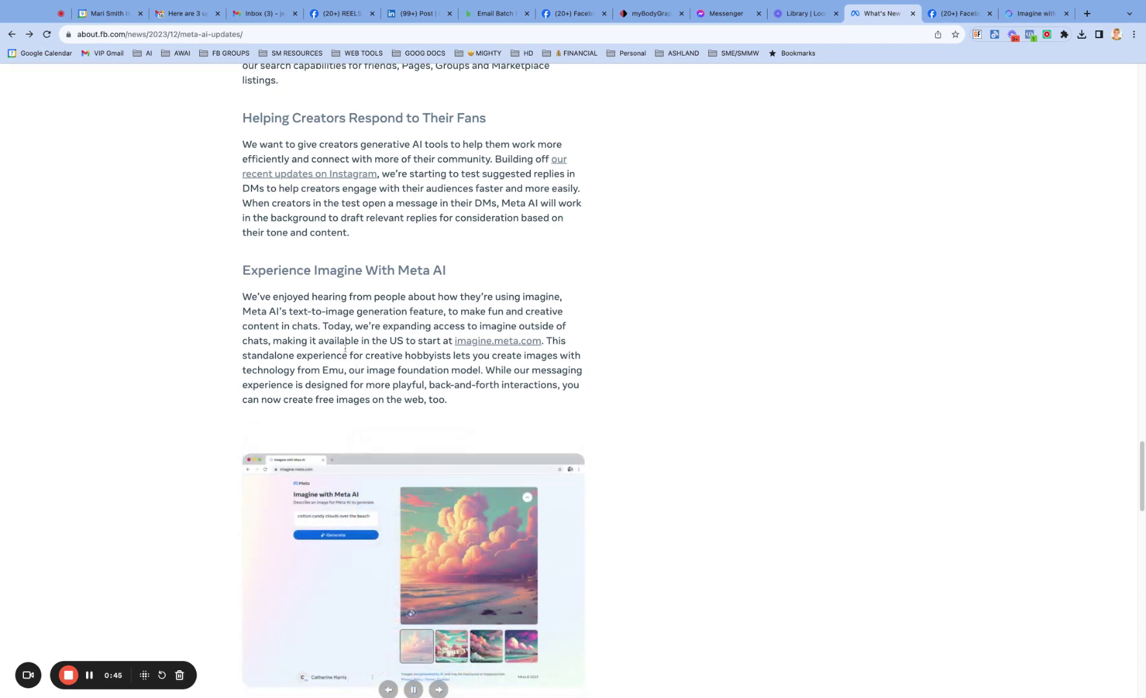
Highlight the passages on expanding Imagine beyond chats and its US availability at imagine.meta.com
left_click_drag(355, 325, 269, 341)
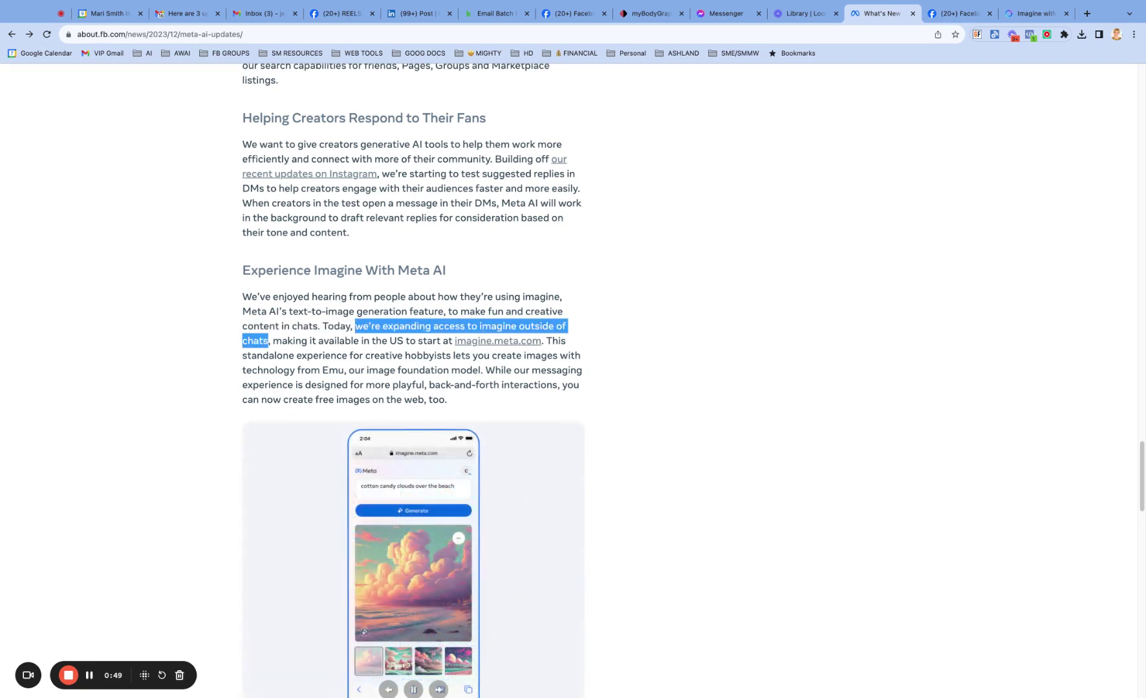
left_click(314, 355)
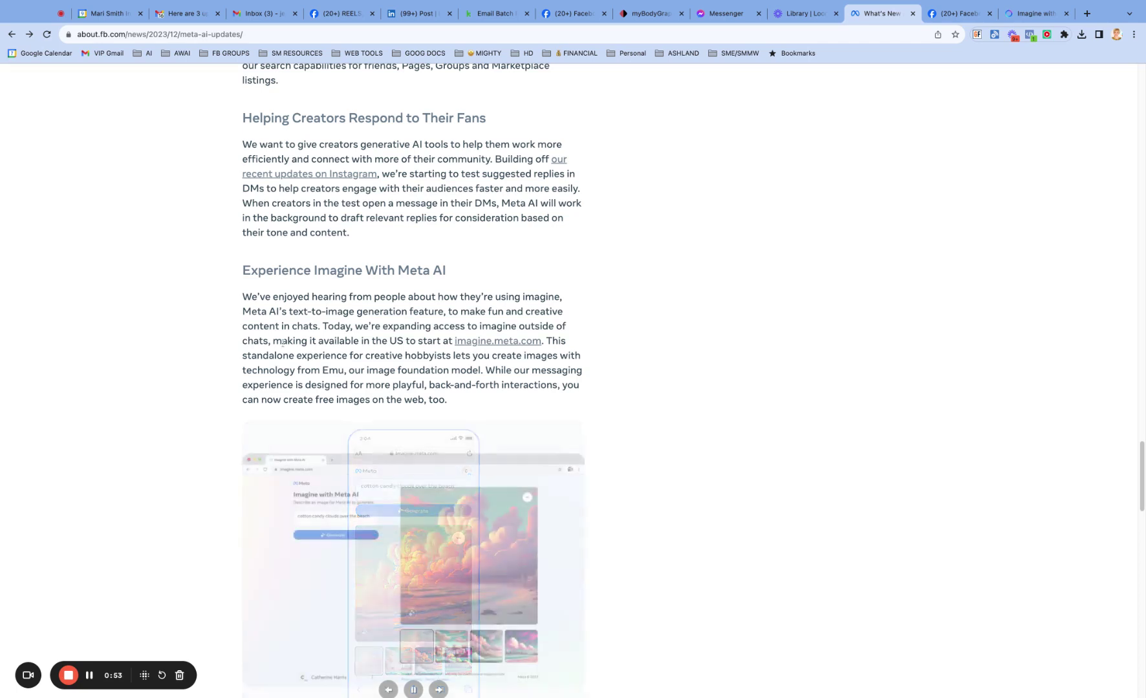
left_click_drag(273, 341, 438, 340)
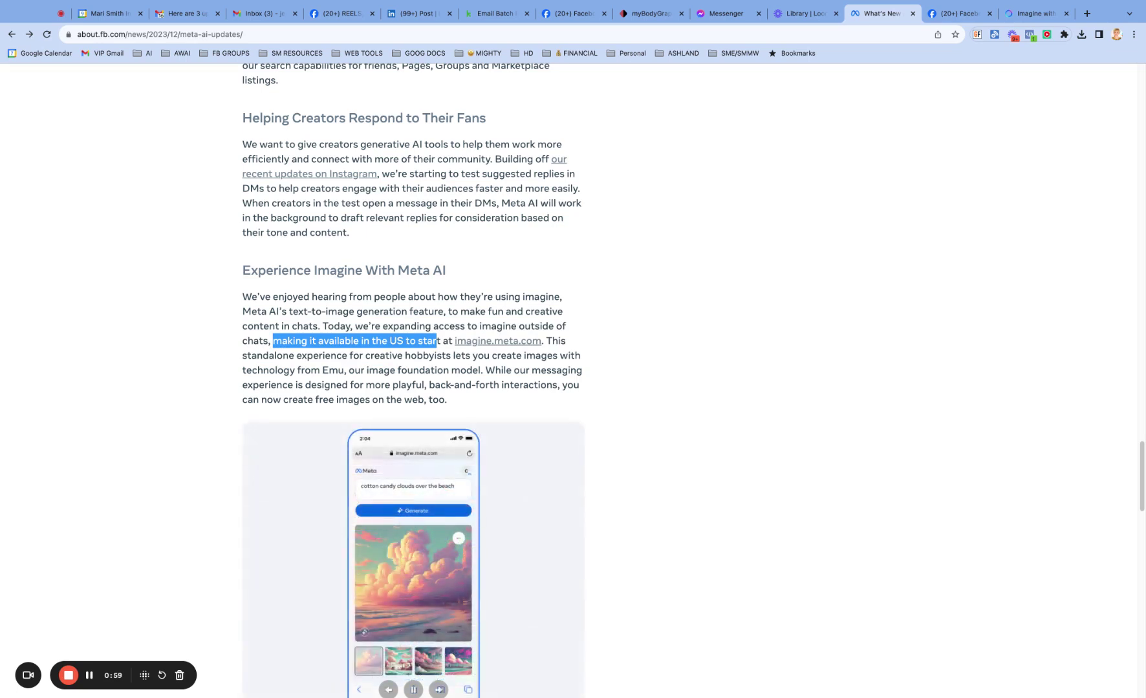
left_click_drag(437, 341, 510, 342)
left_click(513, 349)
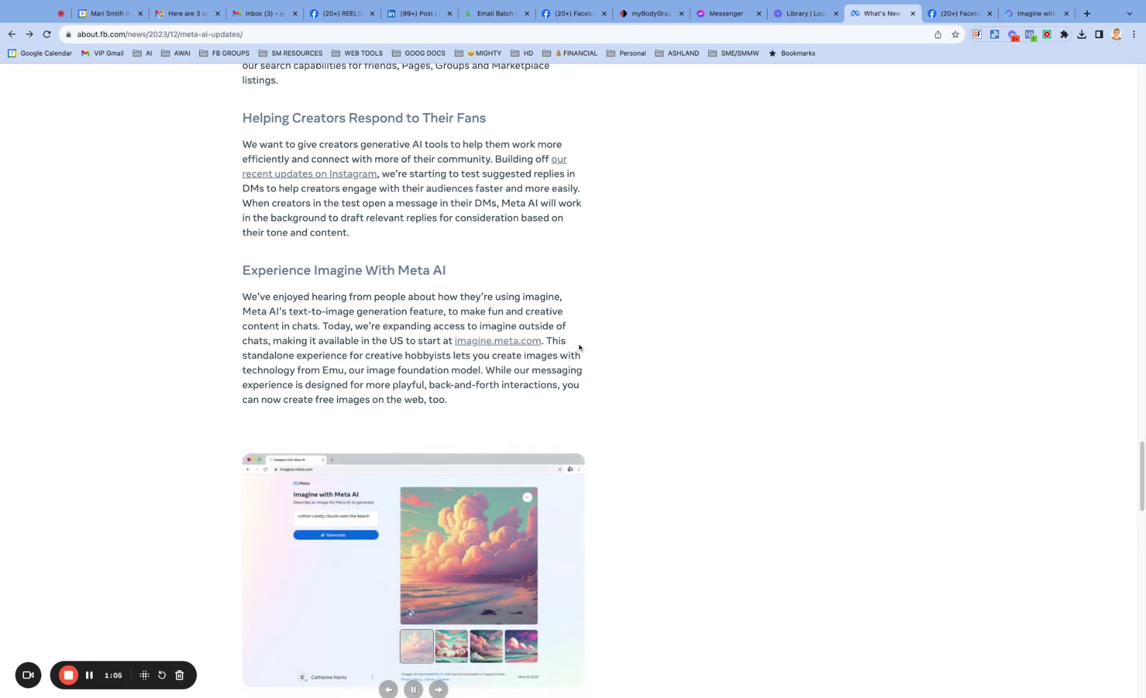
scroll(571, 348, "down", 5)
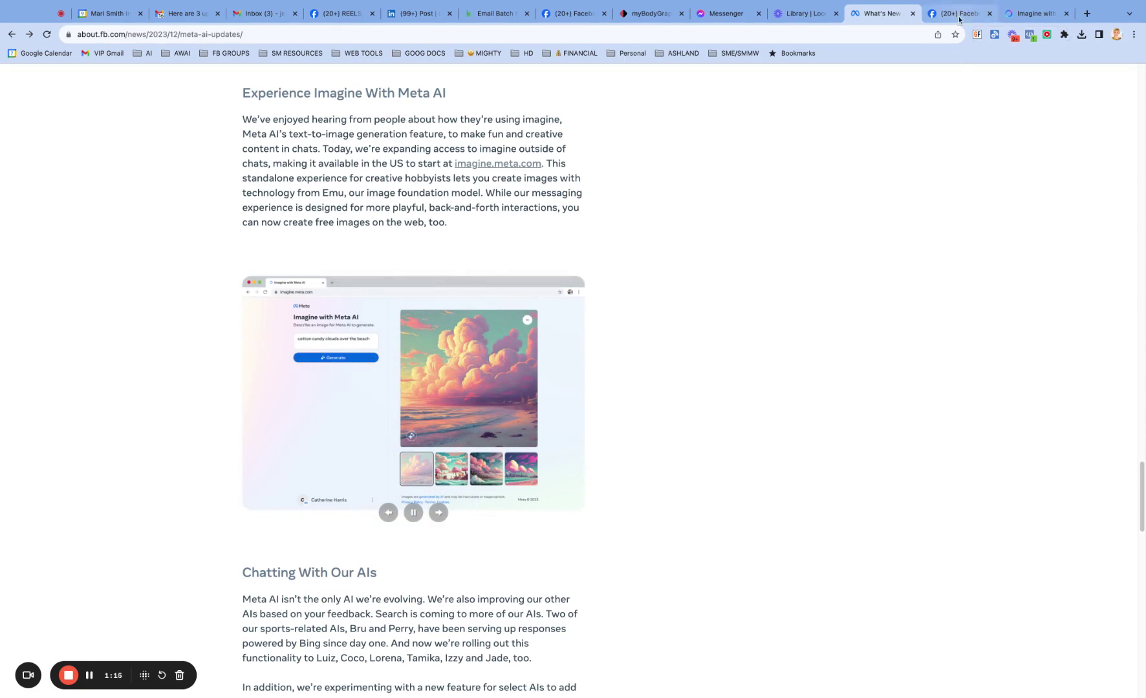
On Imagine with Meta AI, highlight the toddler-with-Bengal-cat prompt and enlarge each of the four images
left_click(1035, 13)
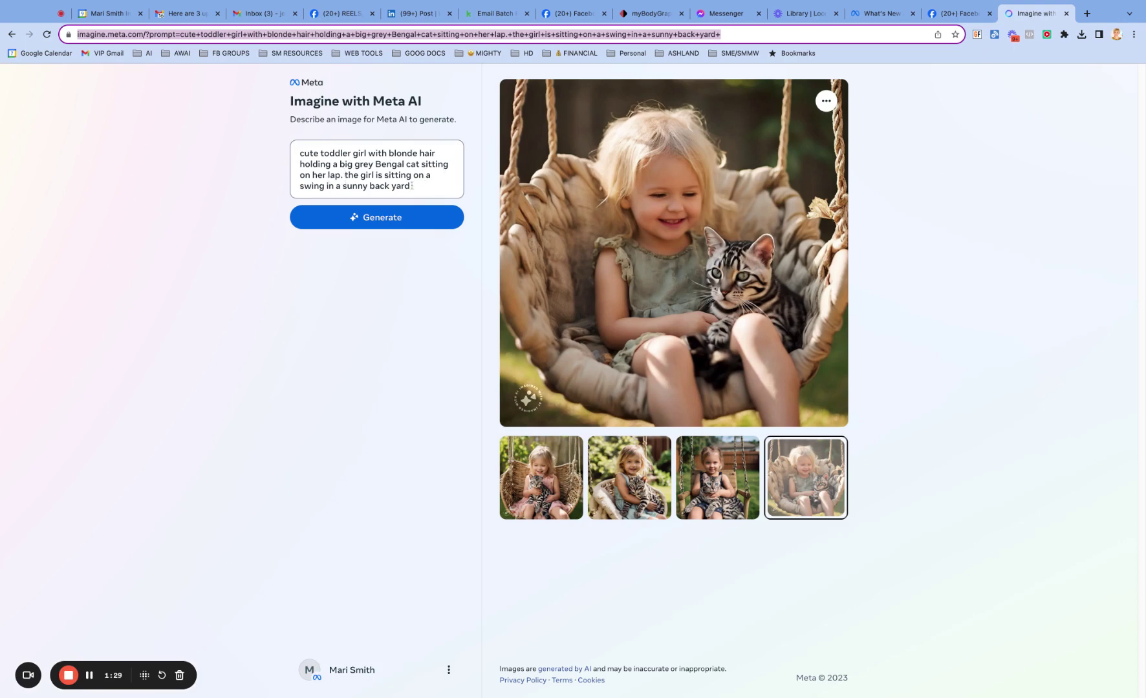
left_click_drag(411, 186, 294, 151)
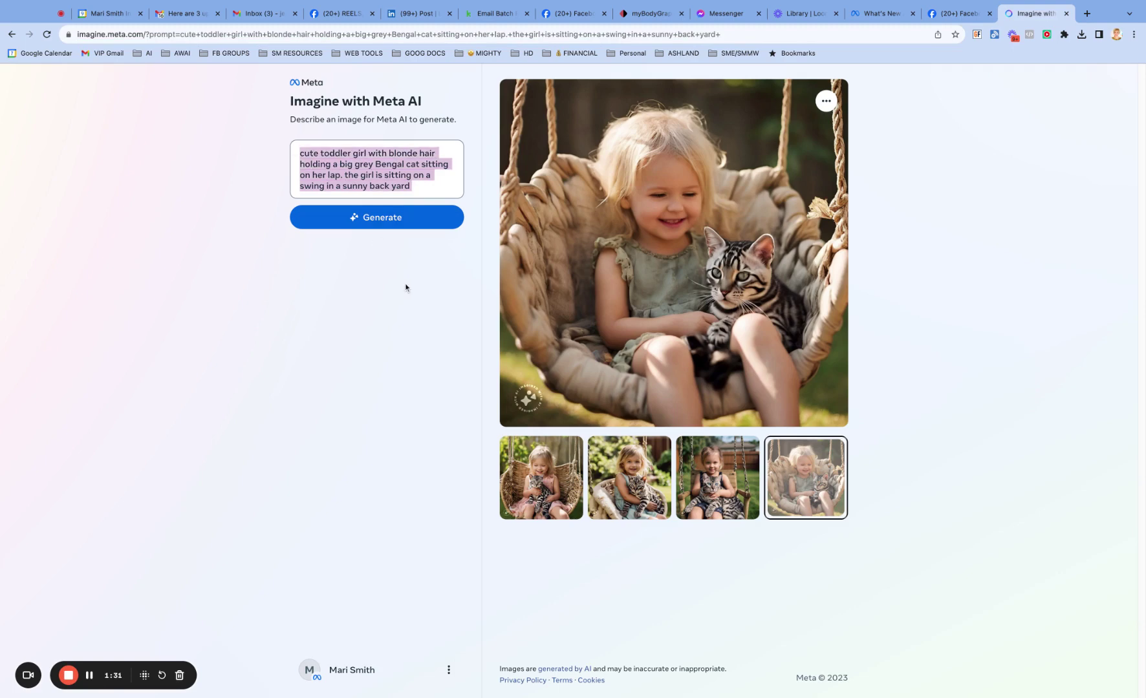
left_click(539, 464)
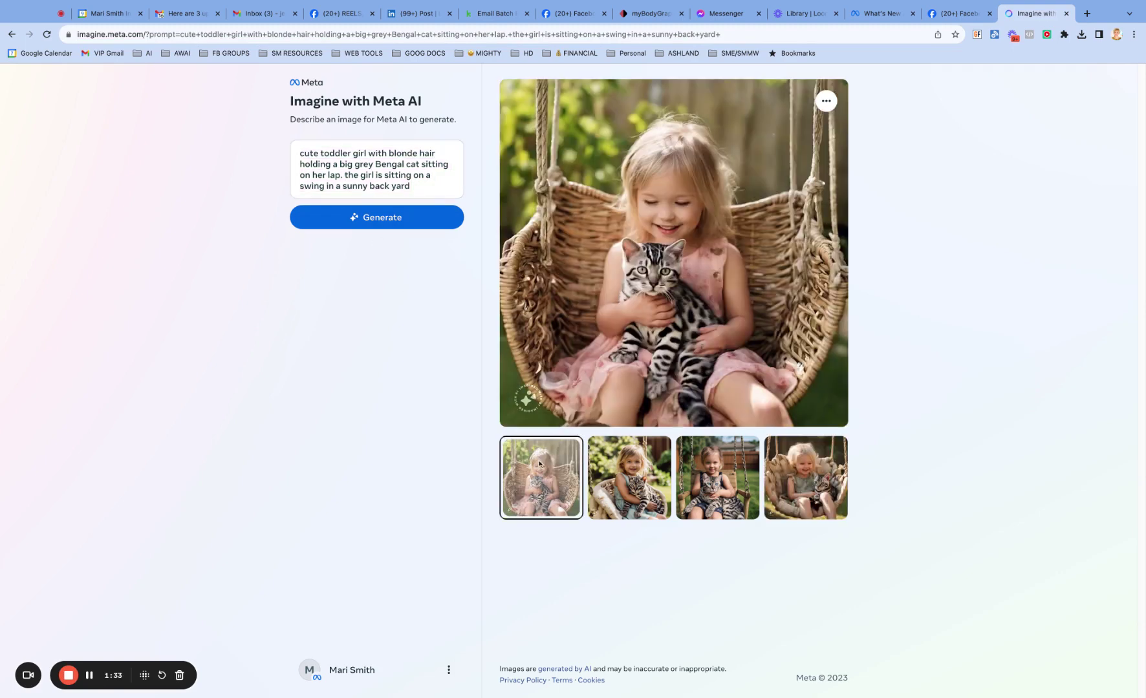
left_click(650, 481)
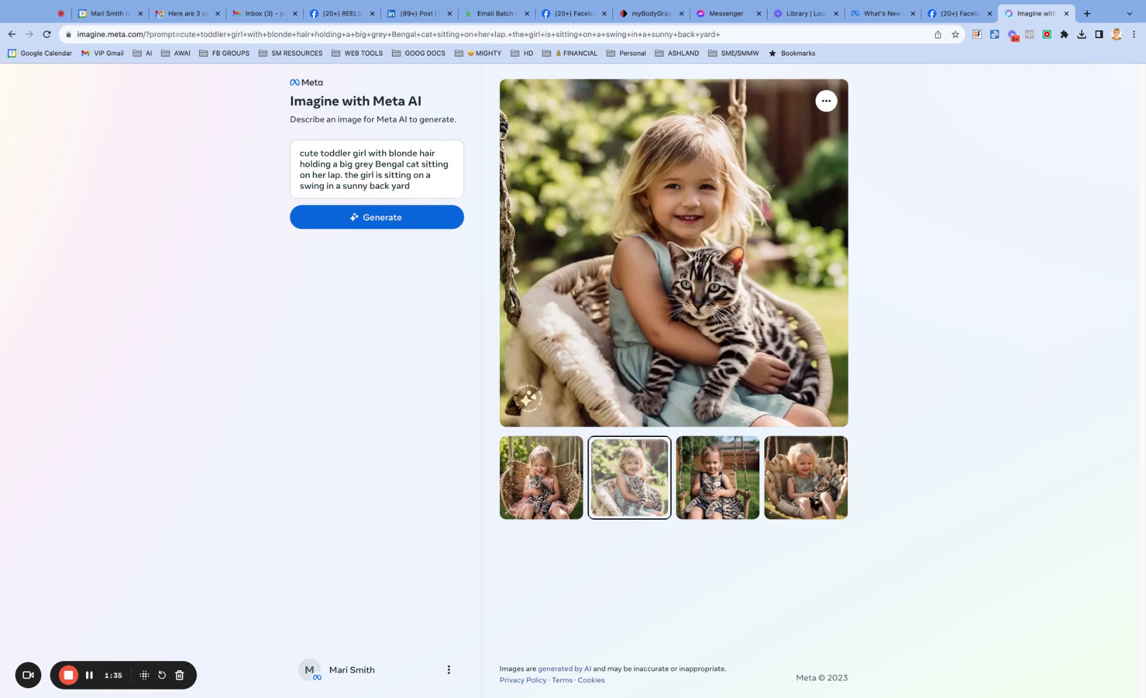
left_click(728, 477)
left_click(811, 485)
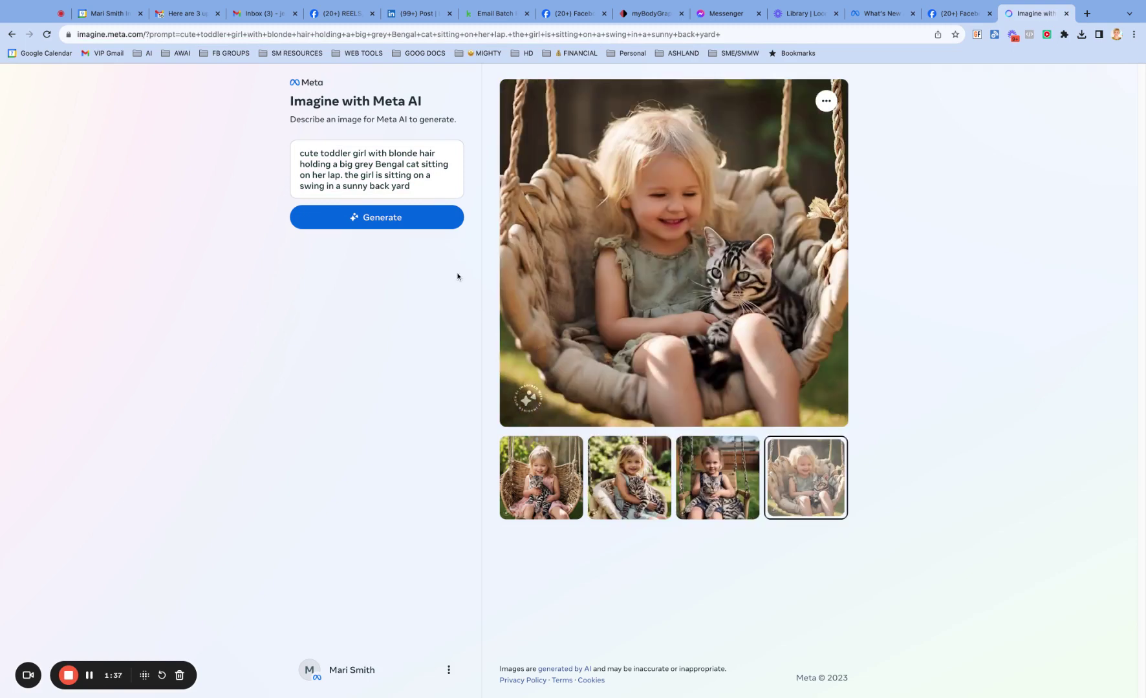
Revisit the first images, enlarge the girl-on-wooden-swing image, and dismiss its options menu unused
left_click(538, 484)
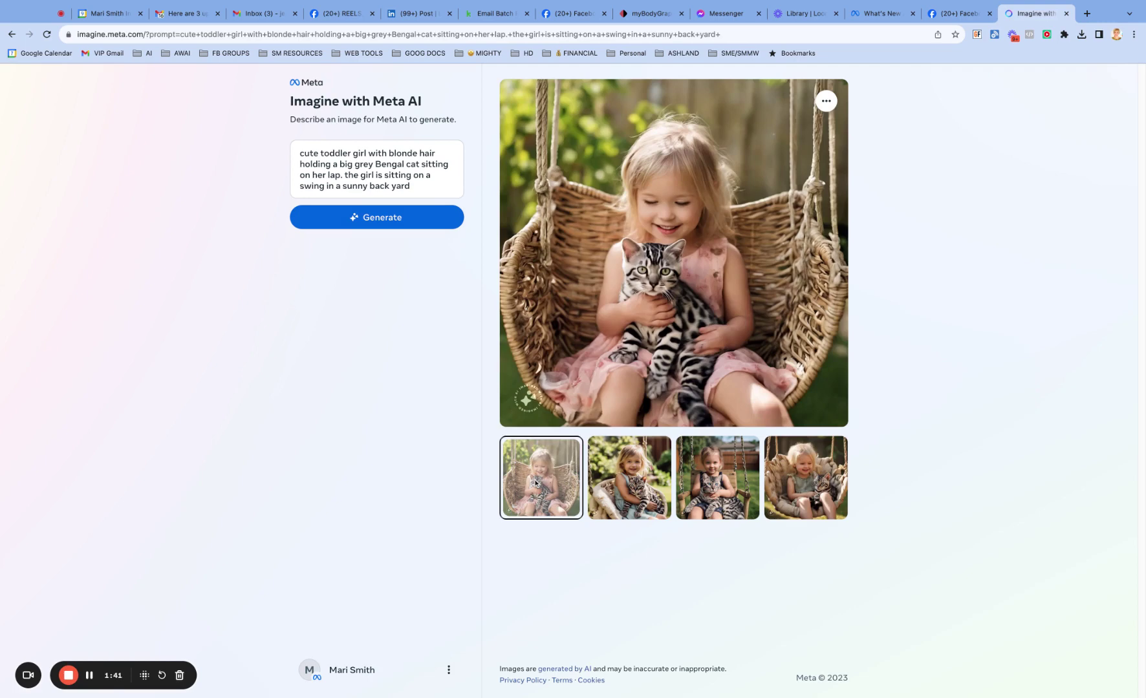
left_click(616, 482)
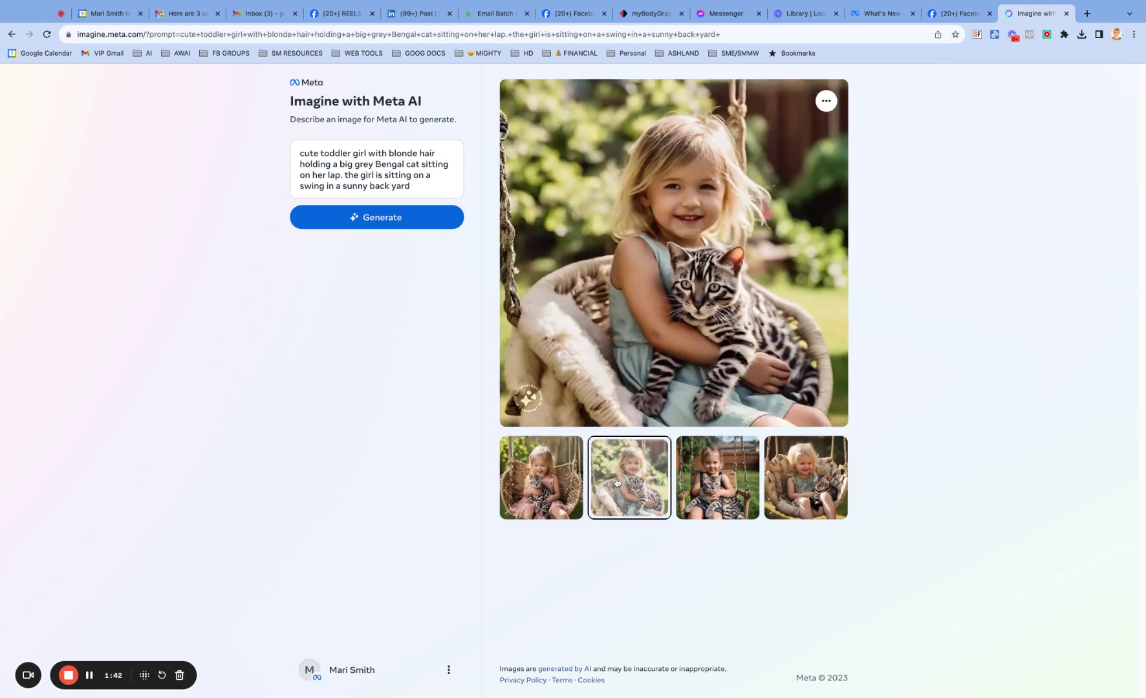
left_click(725, 486)
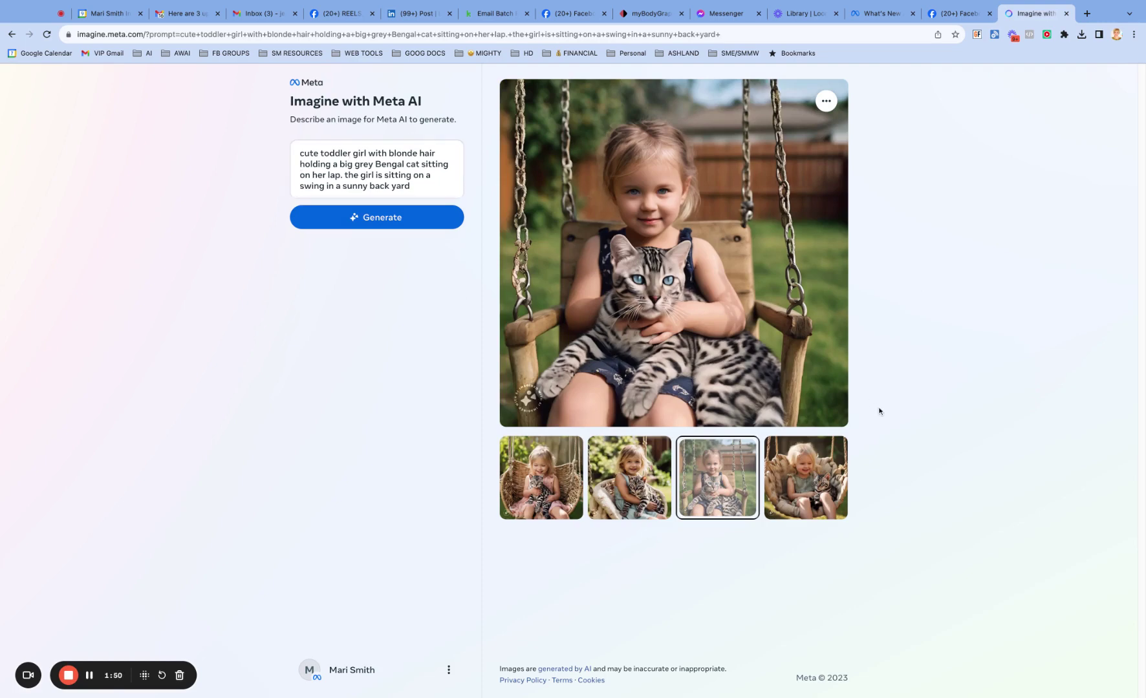
left_click(815, 103)
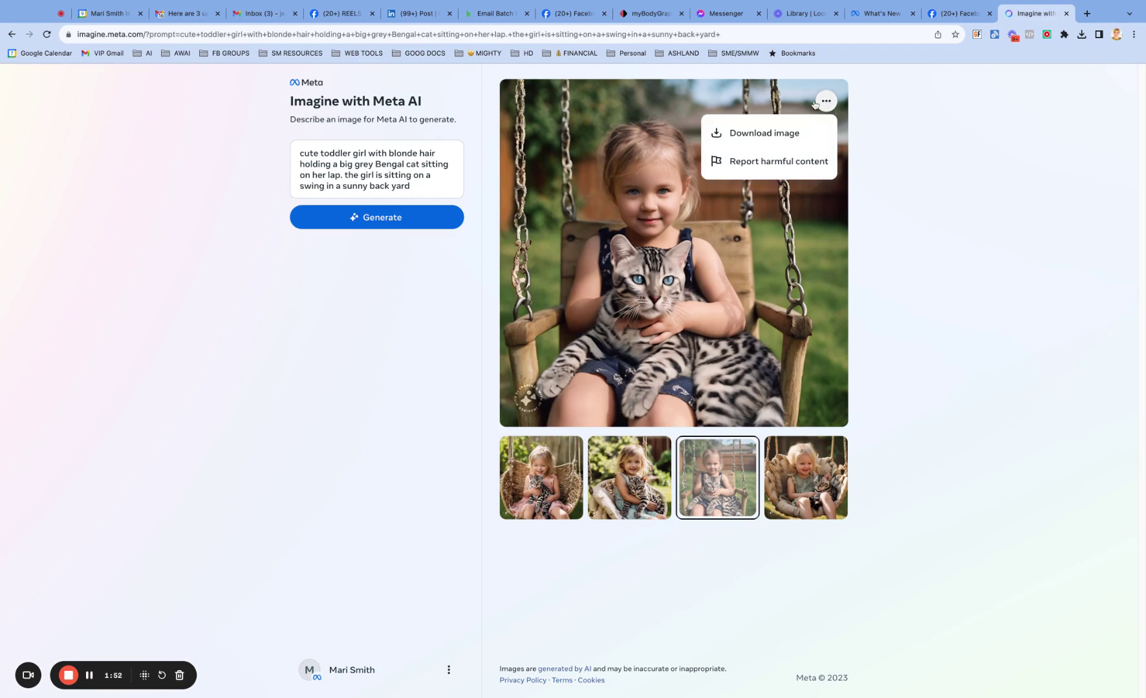
left_click(917, 262)
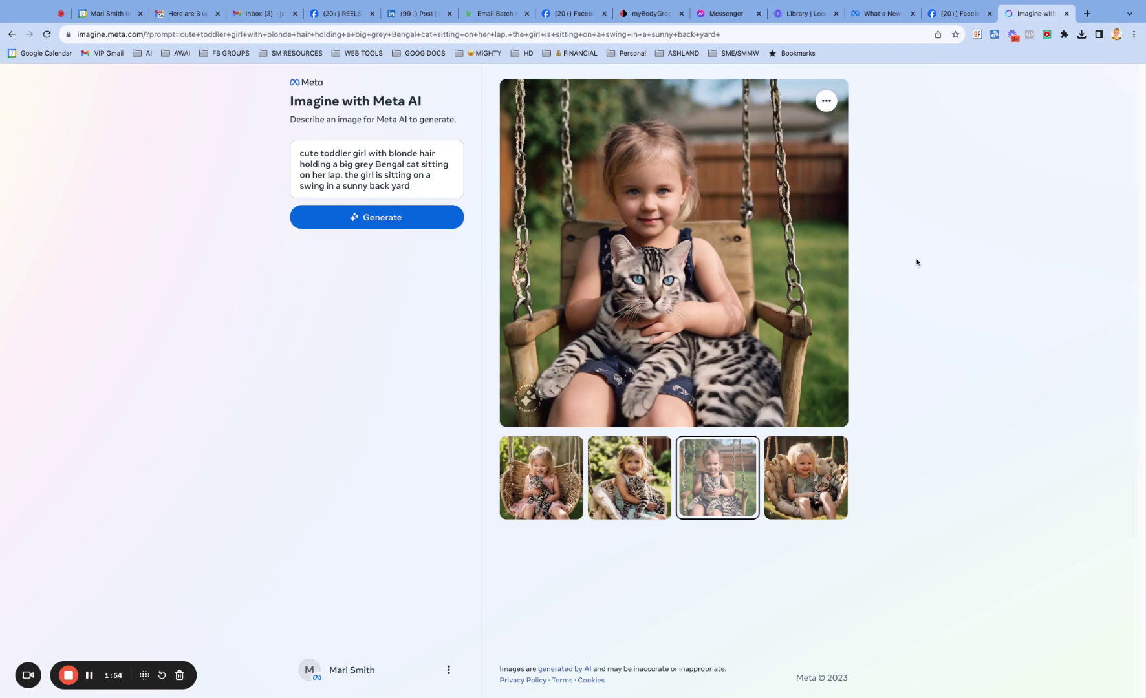
Glance over the Facebook page post, then return to Imagine with Meta AI
left_click(956, 15)
scroll(794, 434, "up", 3)
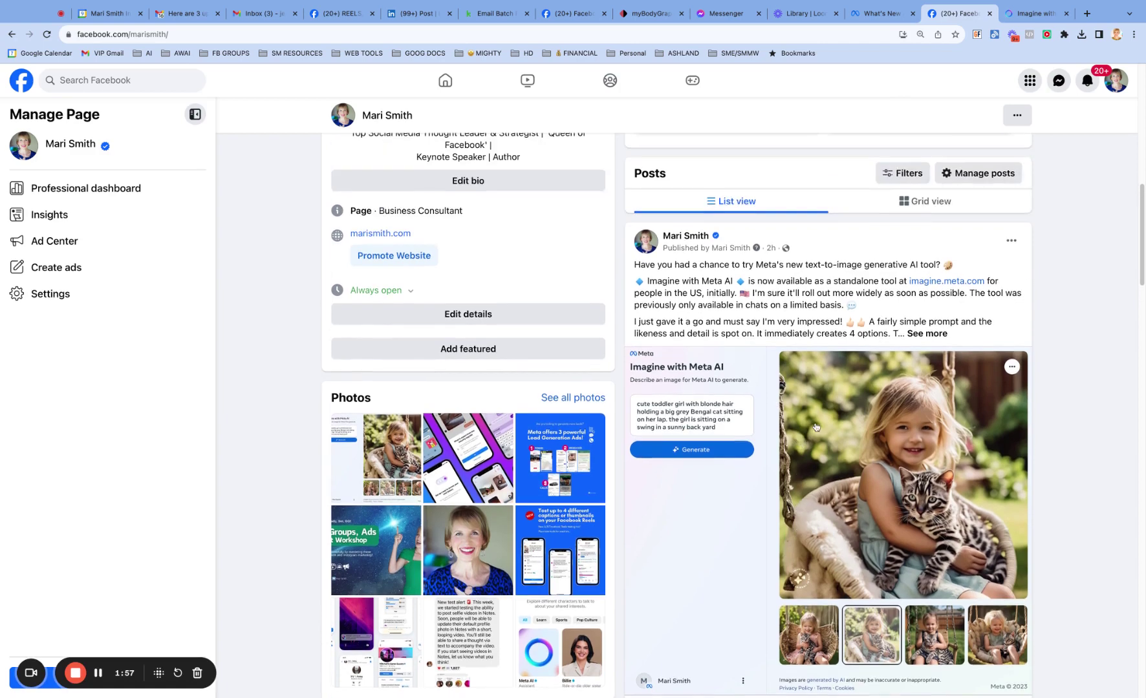
scroll(841, 434, "down", 4)
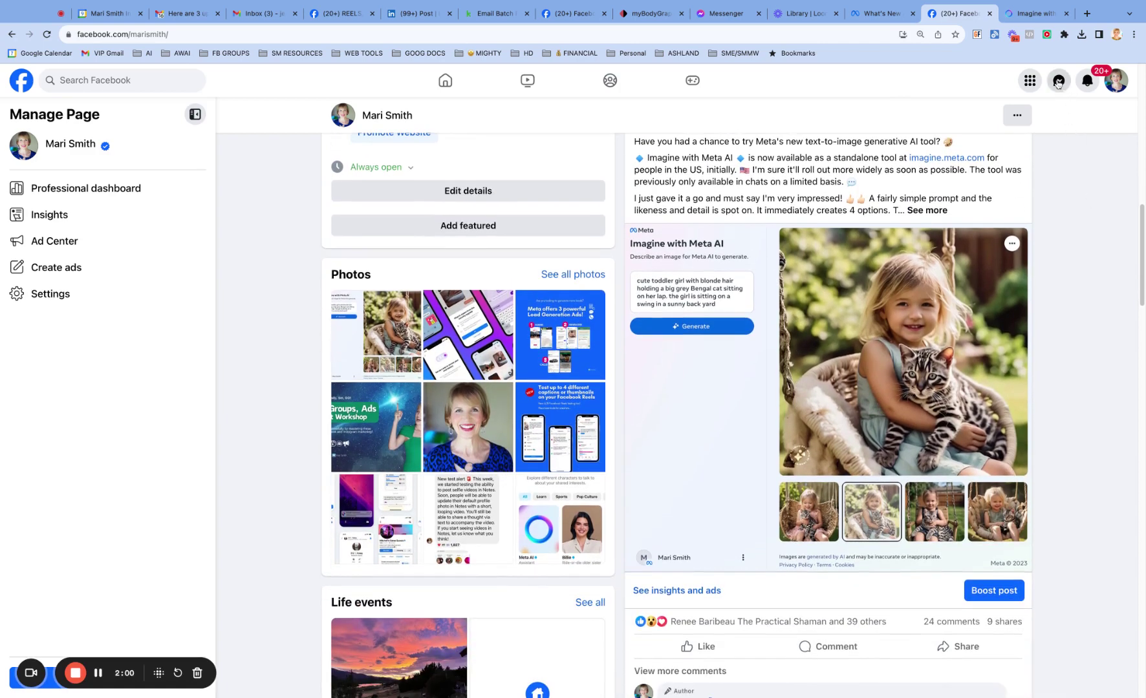
left_click(1031, 14)
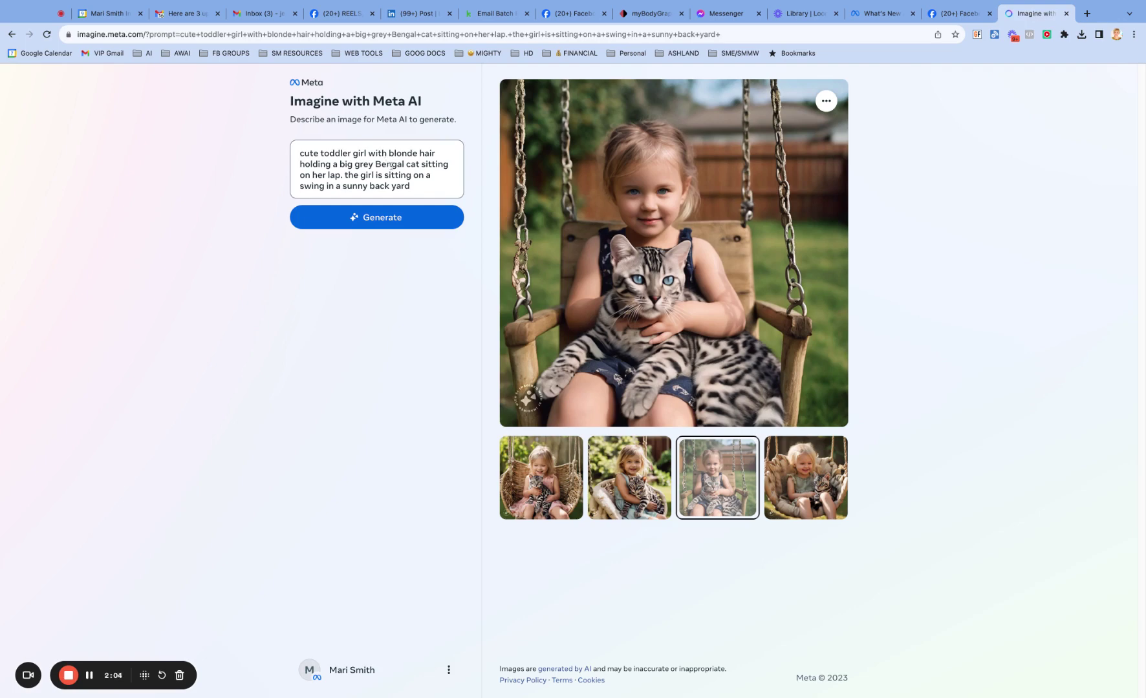
Replace the old prompt with a new one starting 'giant lion walking through a'
triple_click(398, 165)
key("BackSpace")
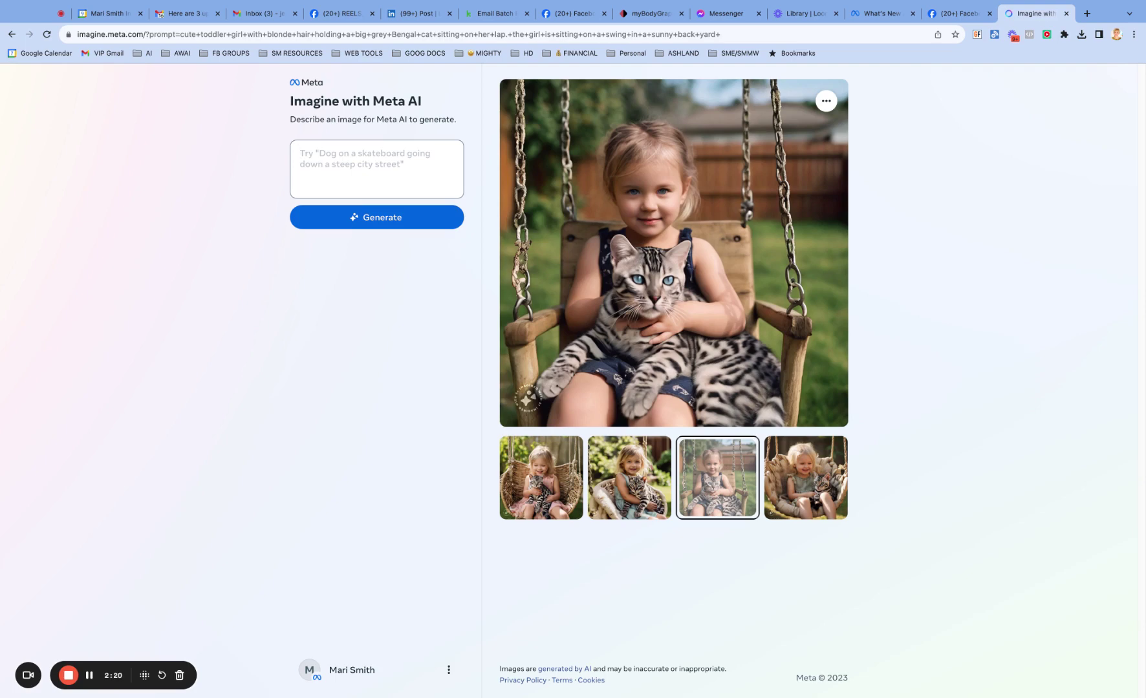
type("giant lion")
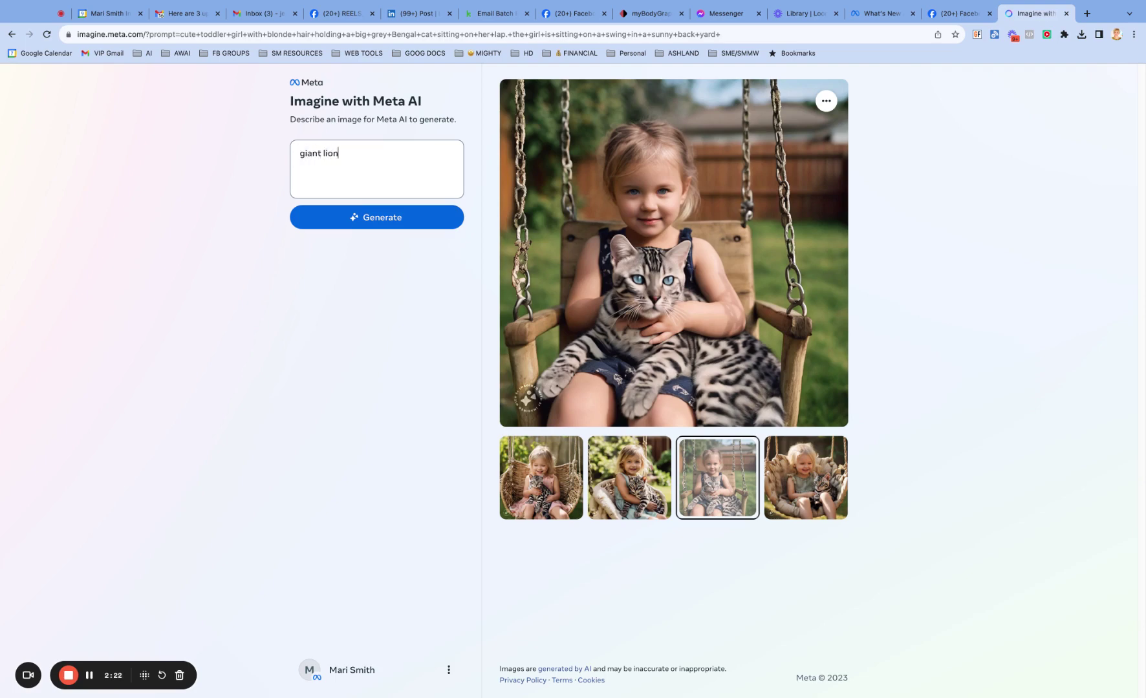
type(" walking through a beautiful snow")
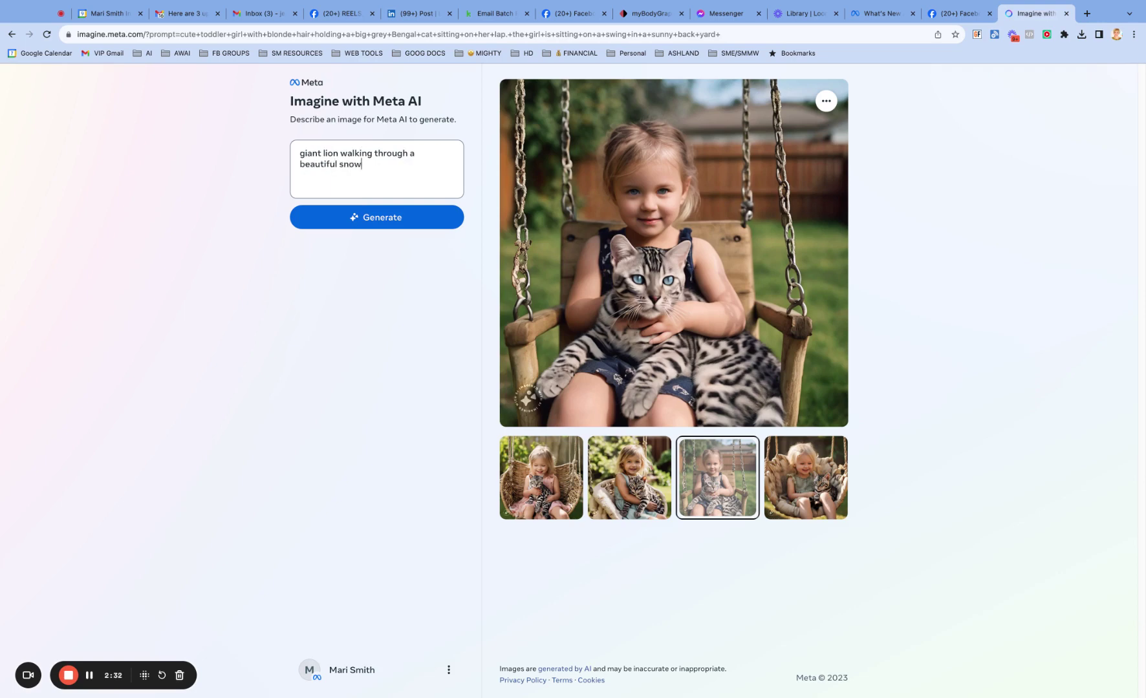
Describe a beautiful snowy mountain scene with a frozen lake, adding 'furry and friendly looking' and 'and sunny'
type("y scene in the moutn")
key("BackSpace")
key("BackSpace")
type("ntains with a lk")
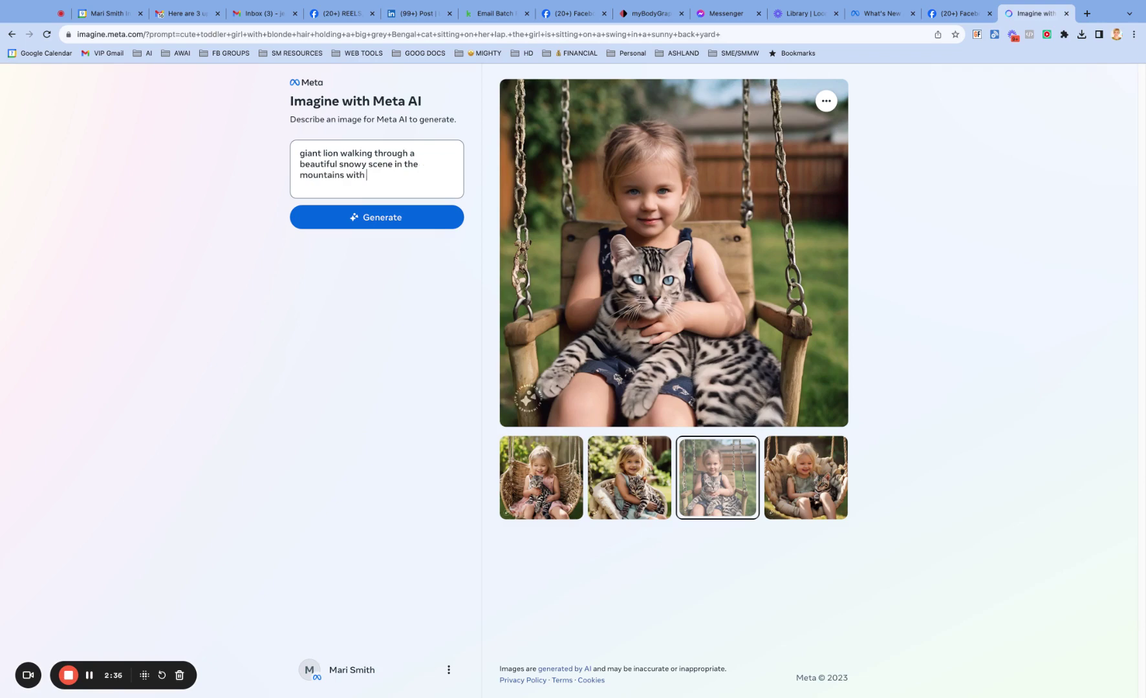
key("BackSpace")
key("BackSpace")
type("frozen lake")
type("furry and friendly ")
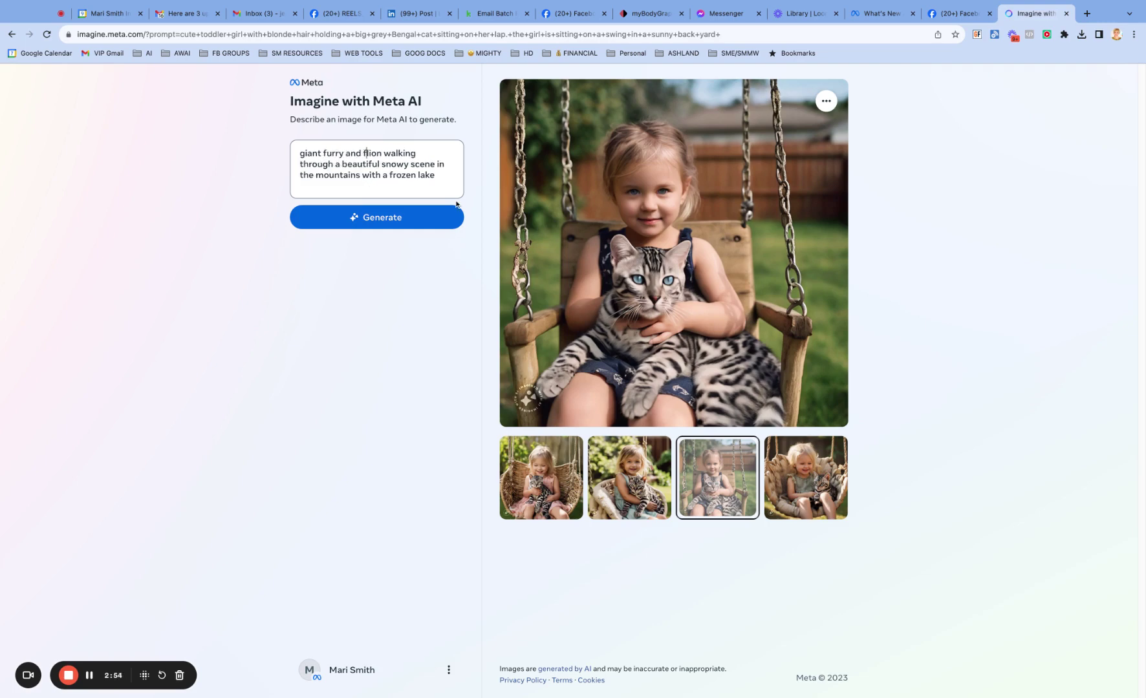
type("looking")
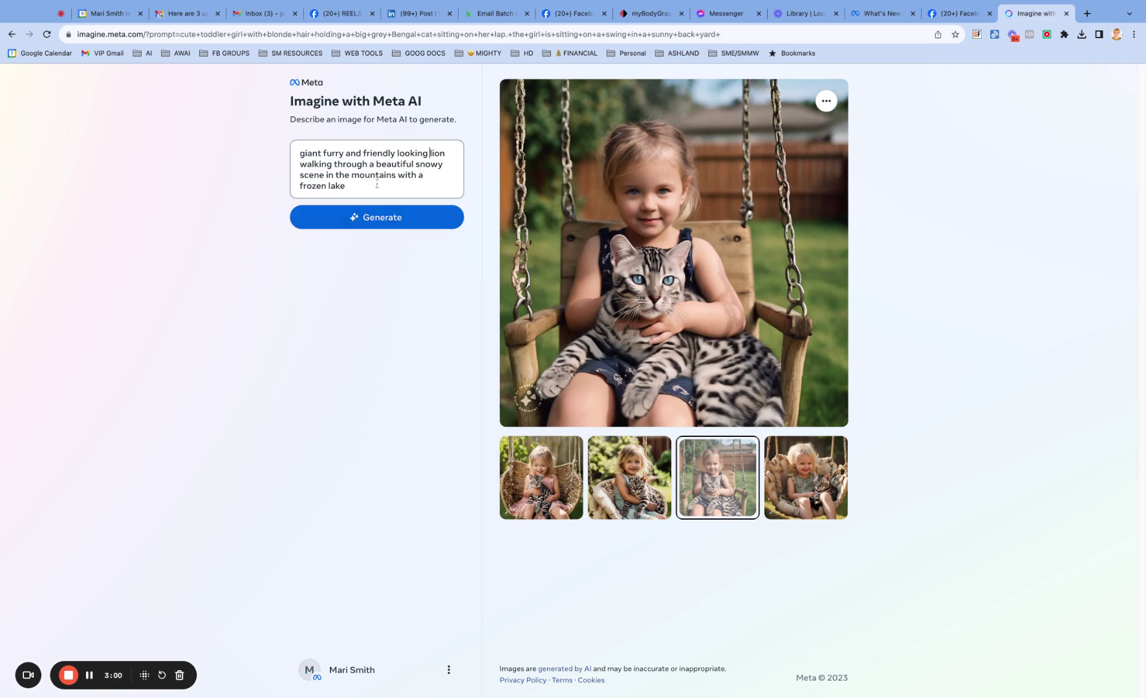
type("and sunny")
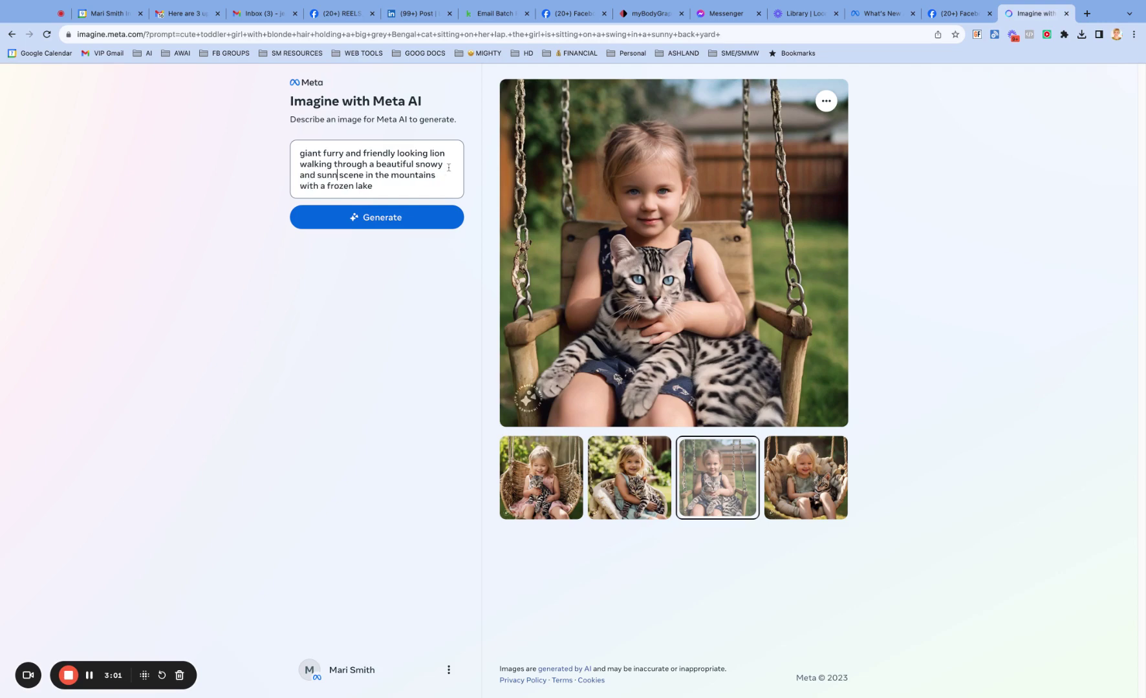
Generate the lion images, preview the second, third and fourth, then return to the newsroom article
left_click(404, 216)
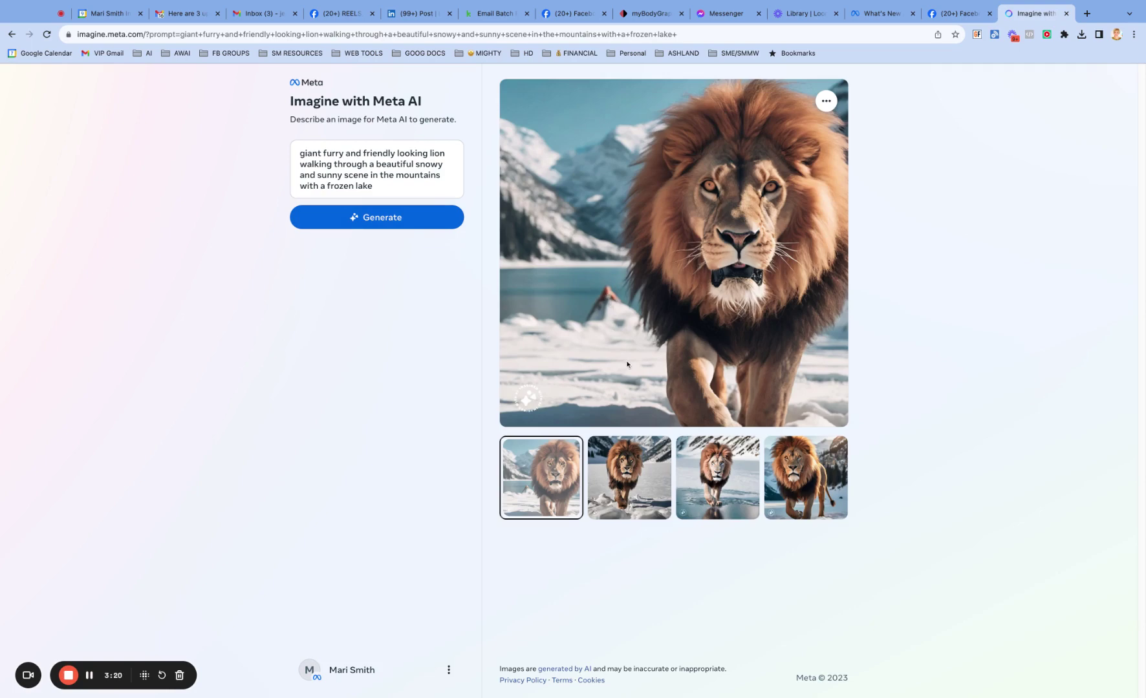
left_click(634, 476)
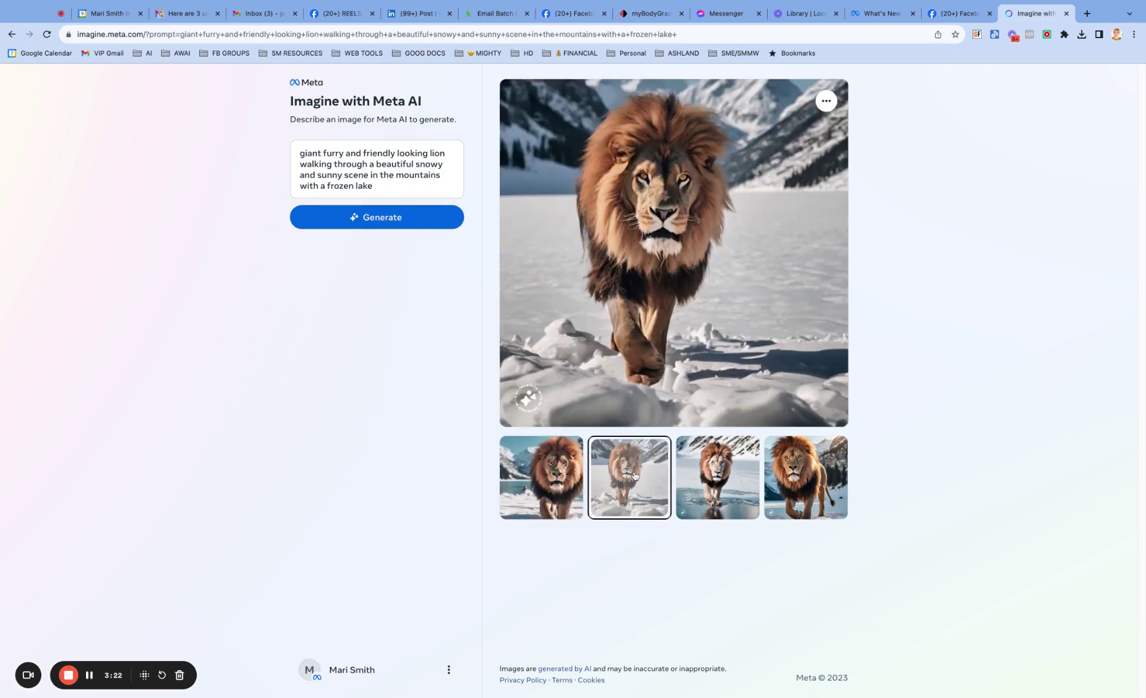
left_click(725, 479)
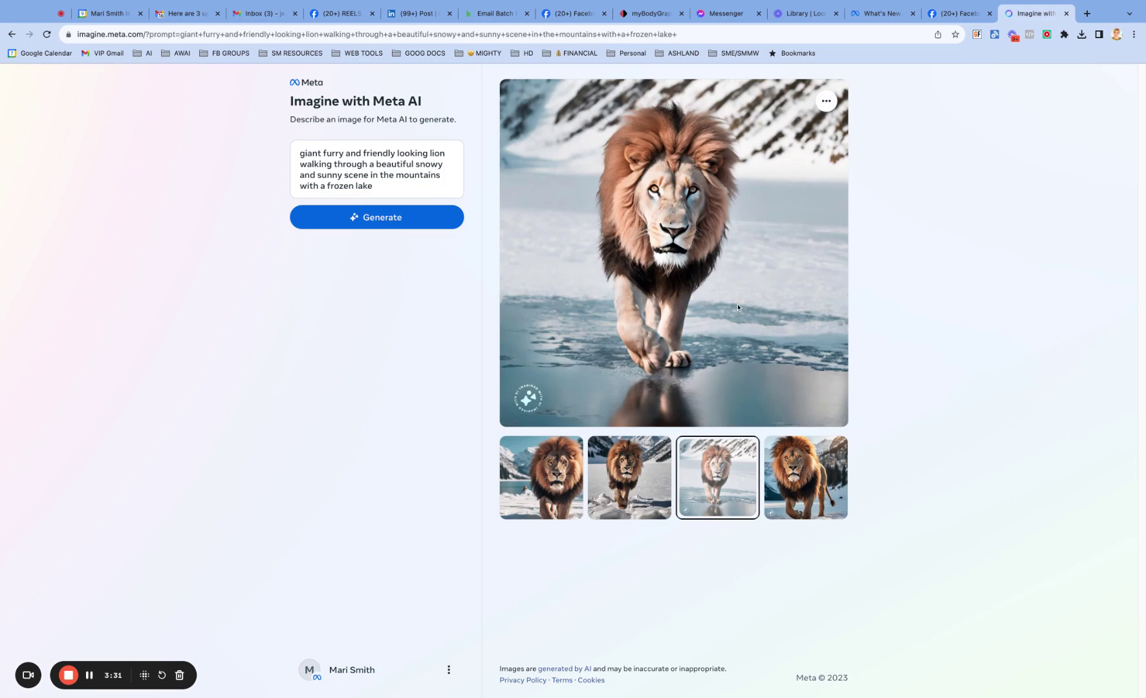
left_click(796, 462)
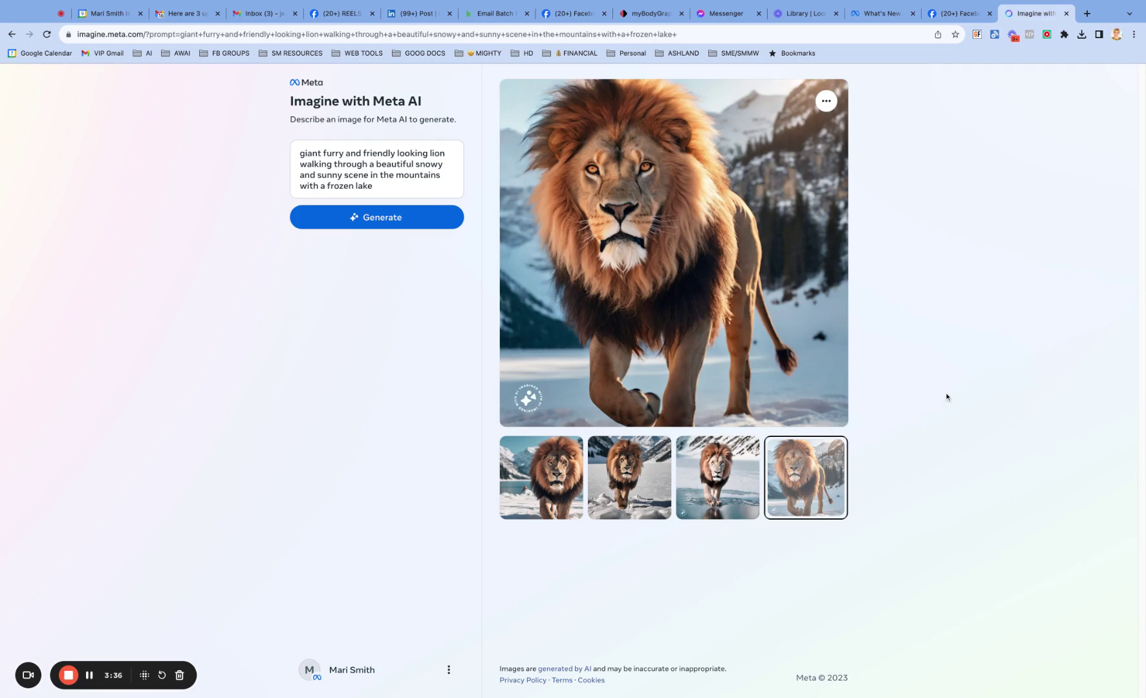
left_click(878, 14)
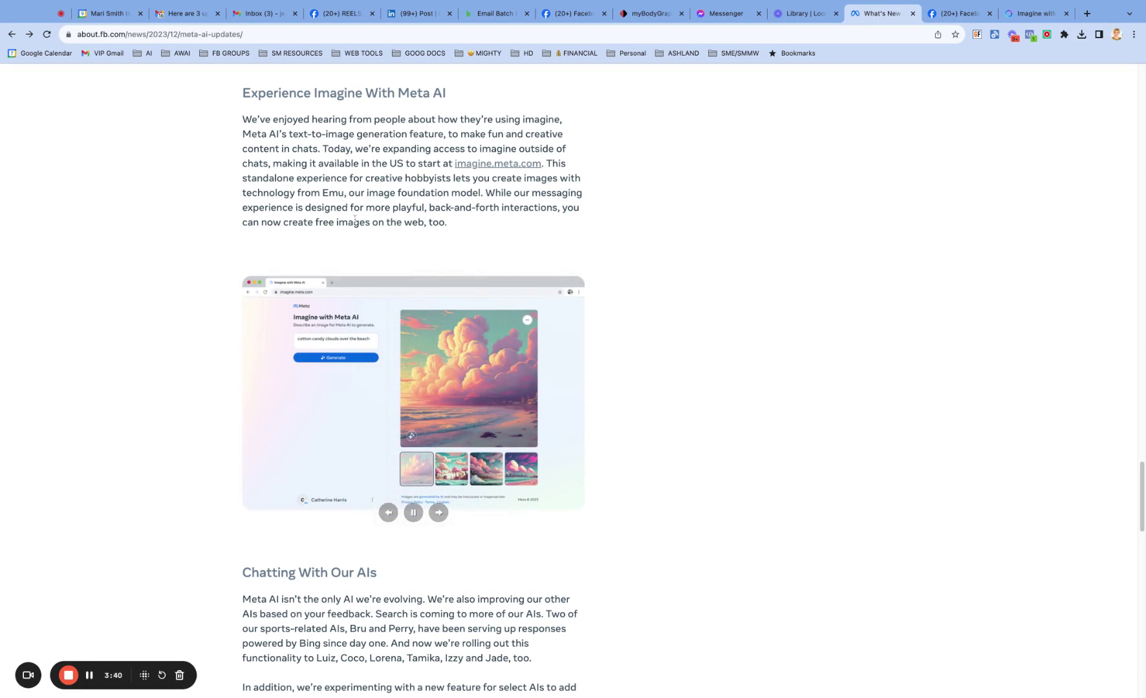
scroll(388, 226, "up", 1)
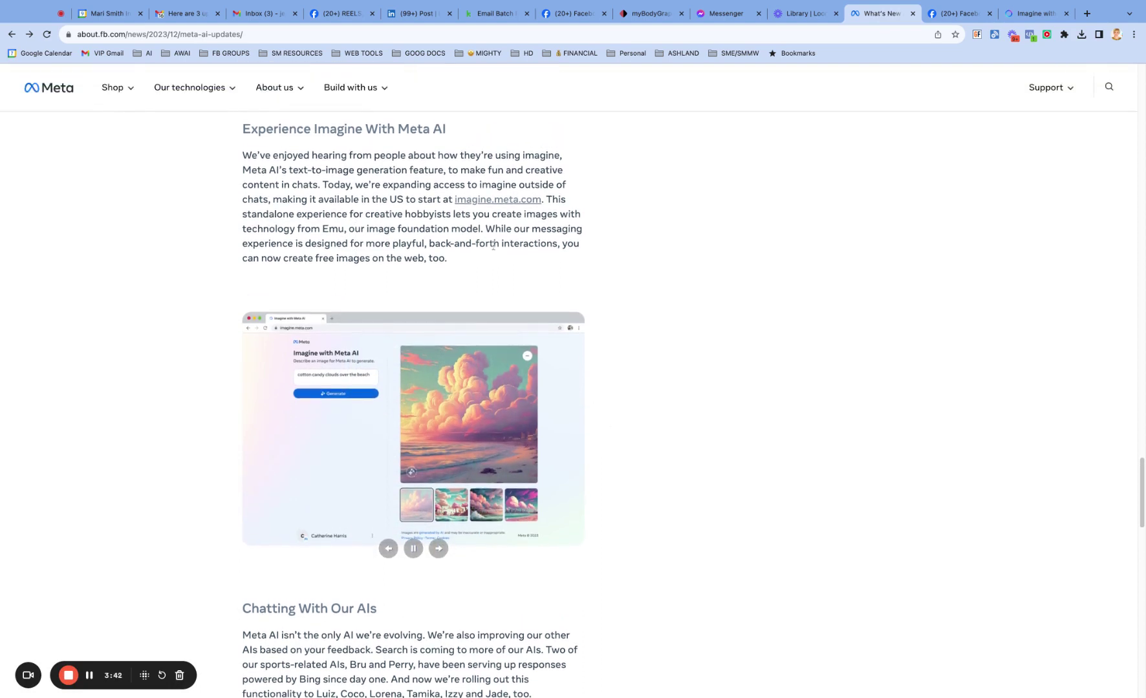
key("super+f")
type("imagine")
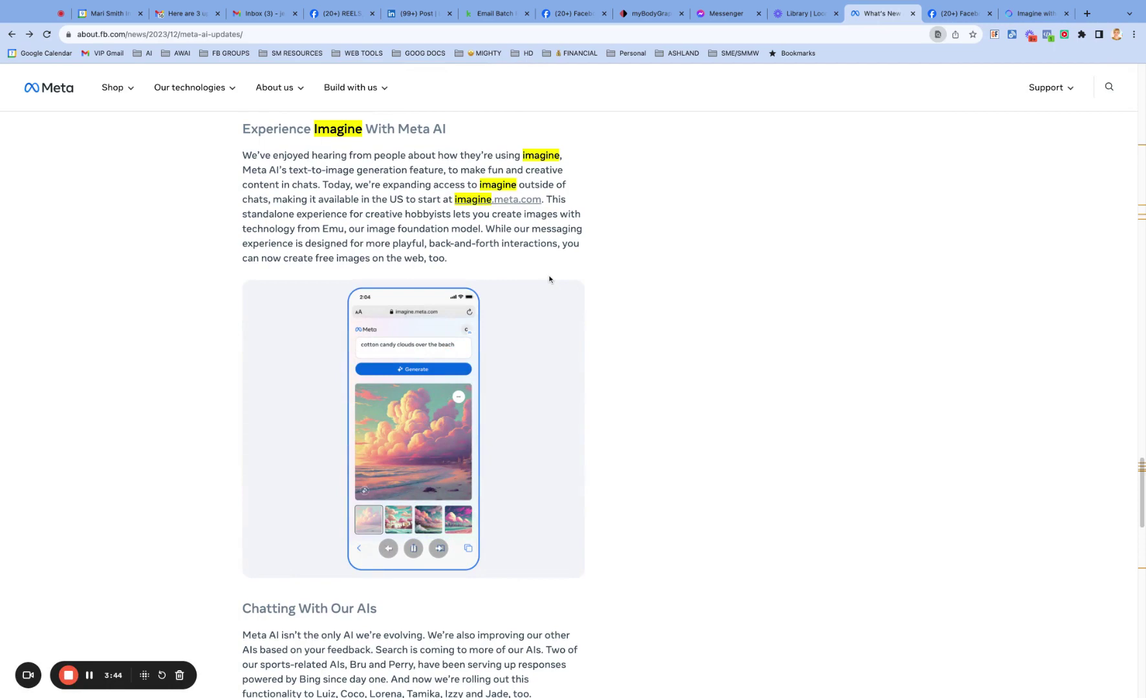
type("creative")
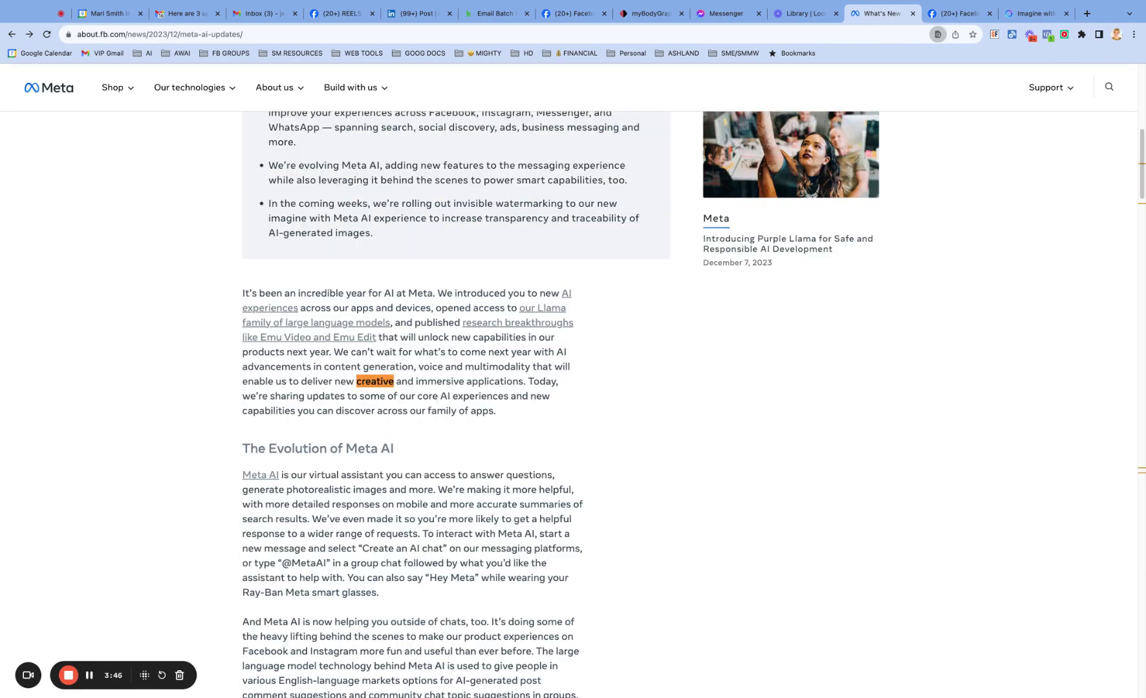
type(" ho")
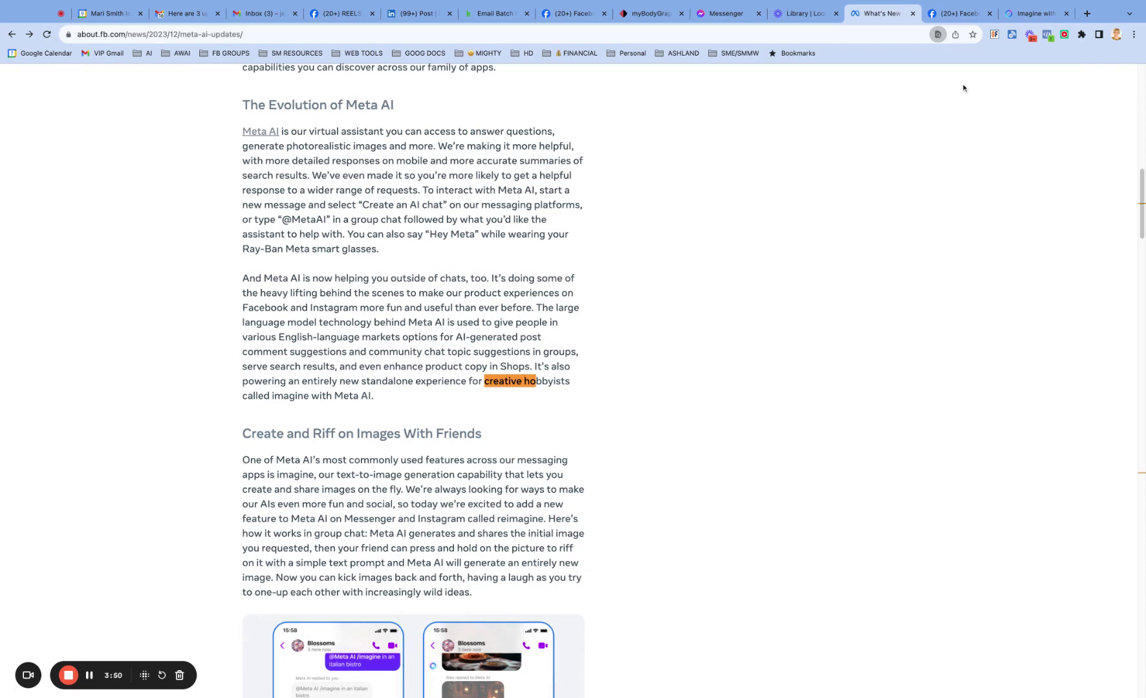
key("Return")
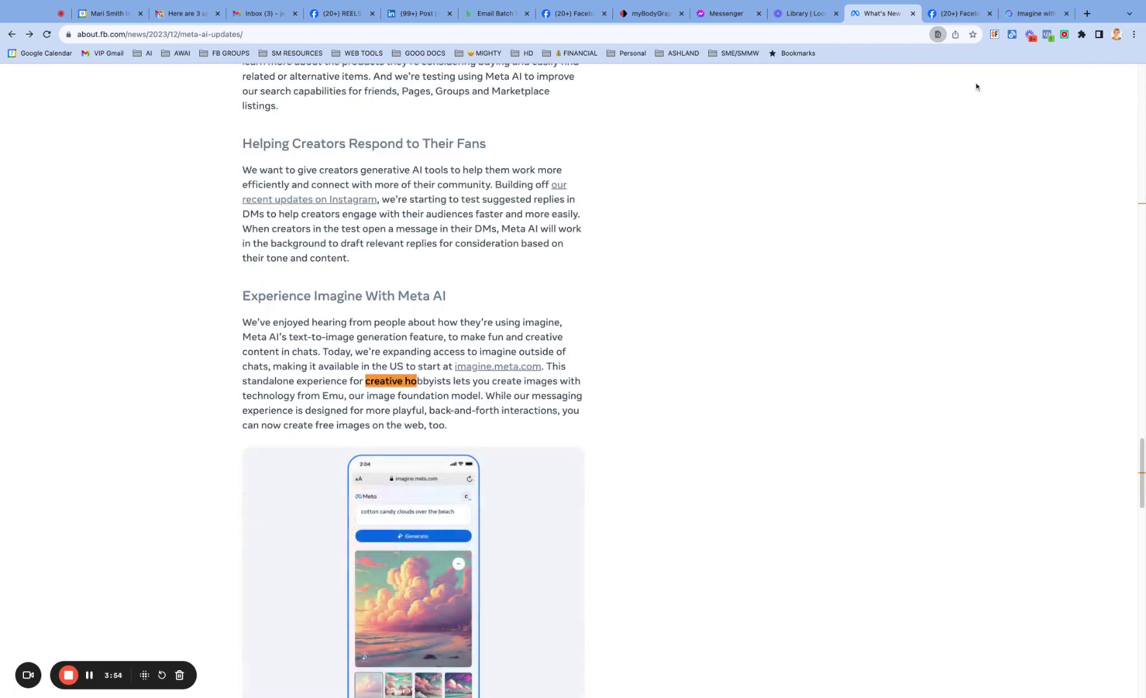
key("Escape")
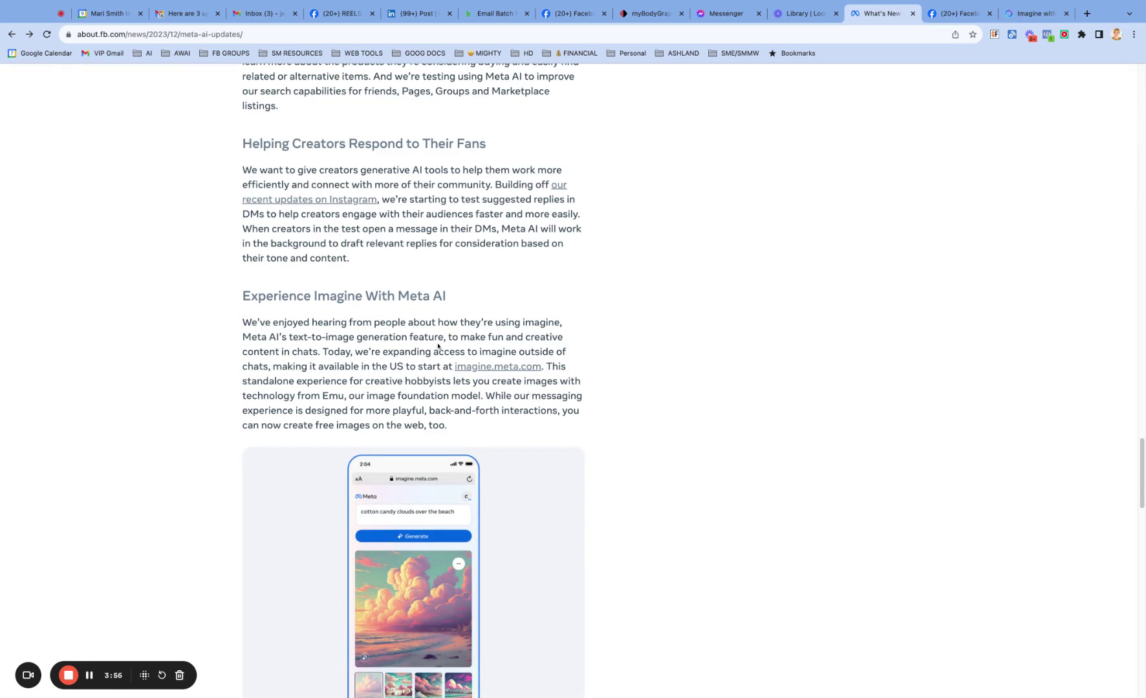
left_click_drag(330, 297, 456, 299)
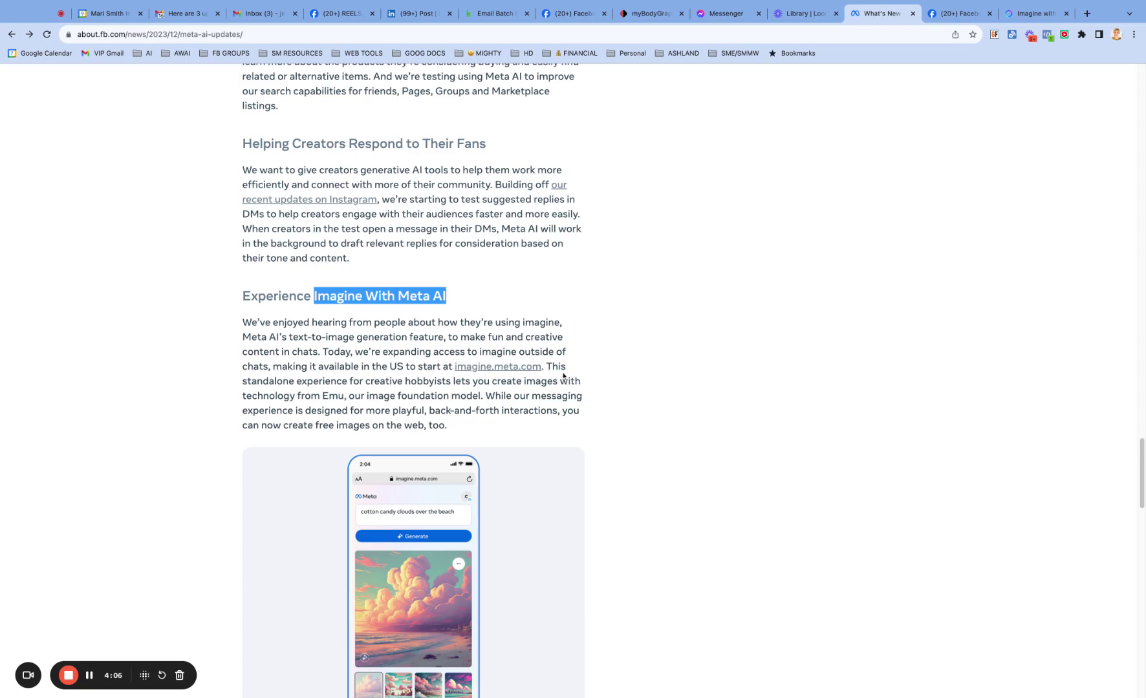
left_click_drag(549, 366, 338, 396)
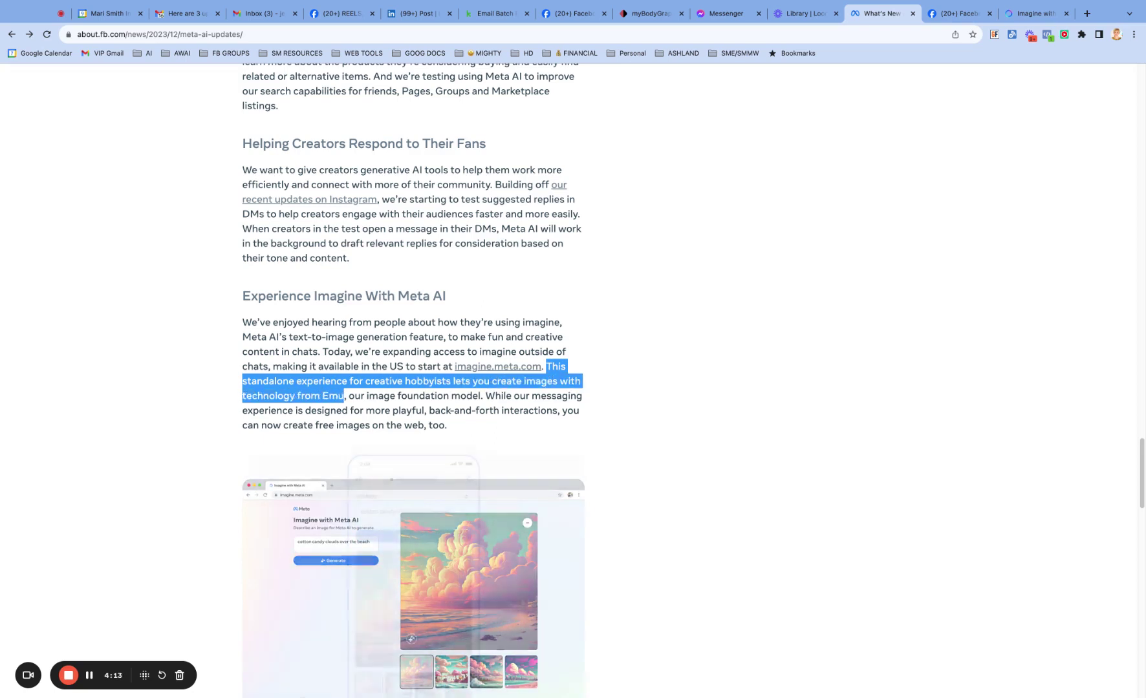
left_click(391, 405)
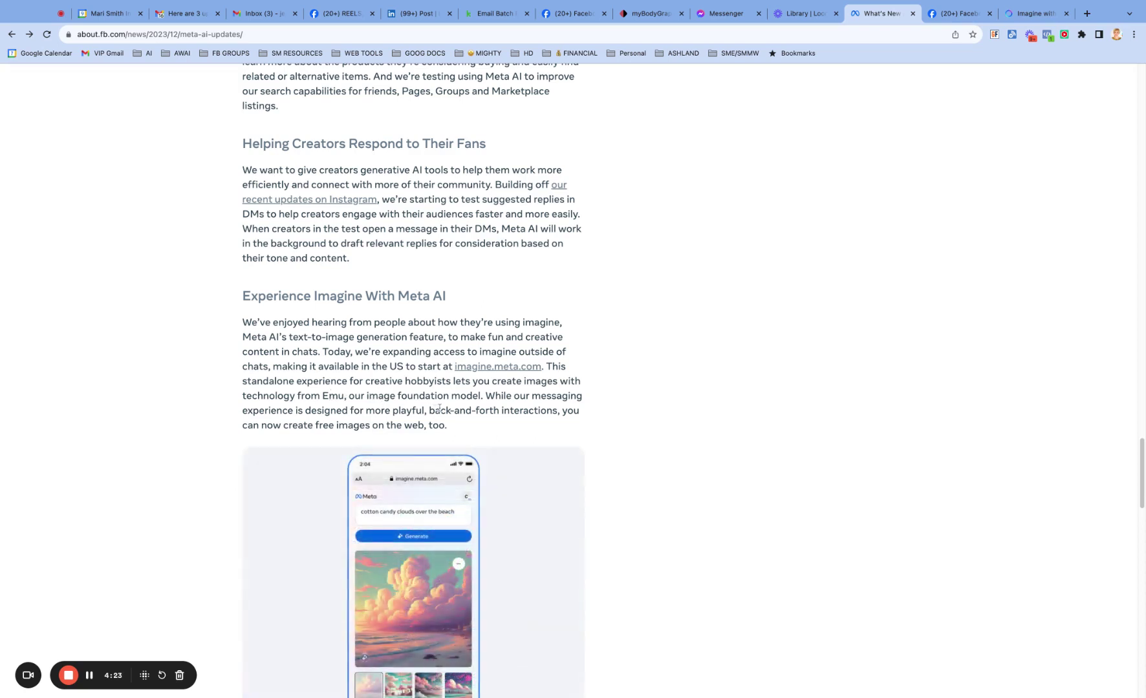
left_click_drag(487, 396, 420, 442)
left_click(489, 431)
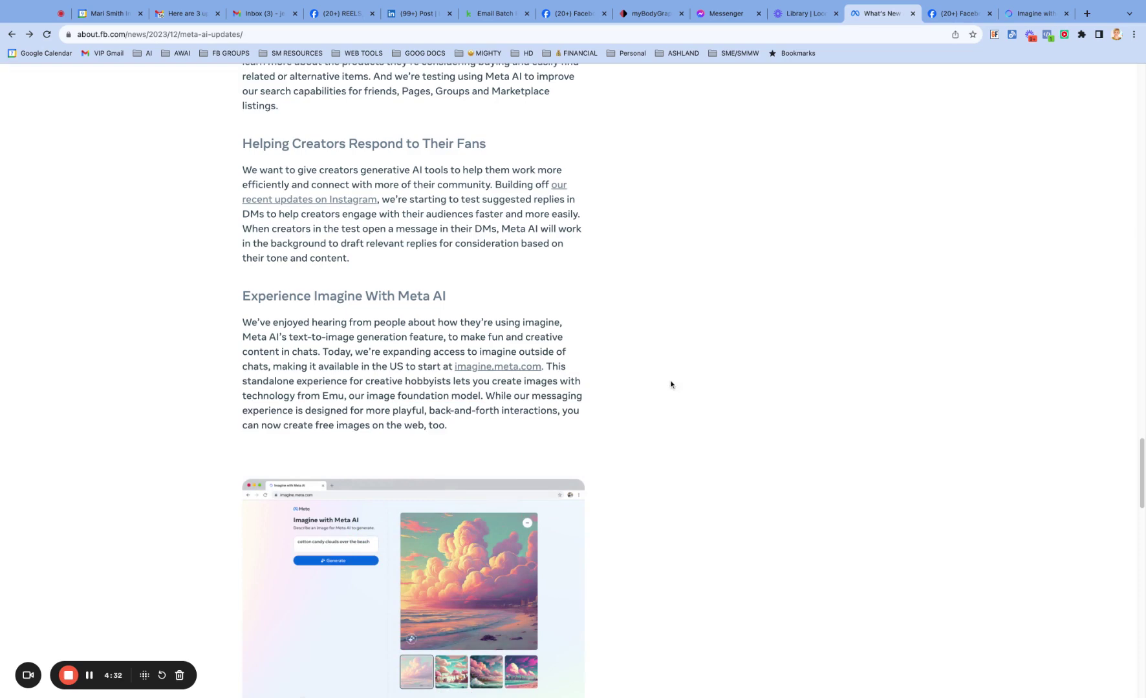
Glance at the Facebook post about Imagine, then bring the lion image generator back
left_click(959, 13)
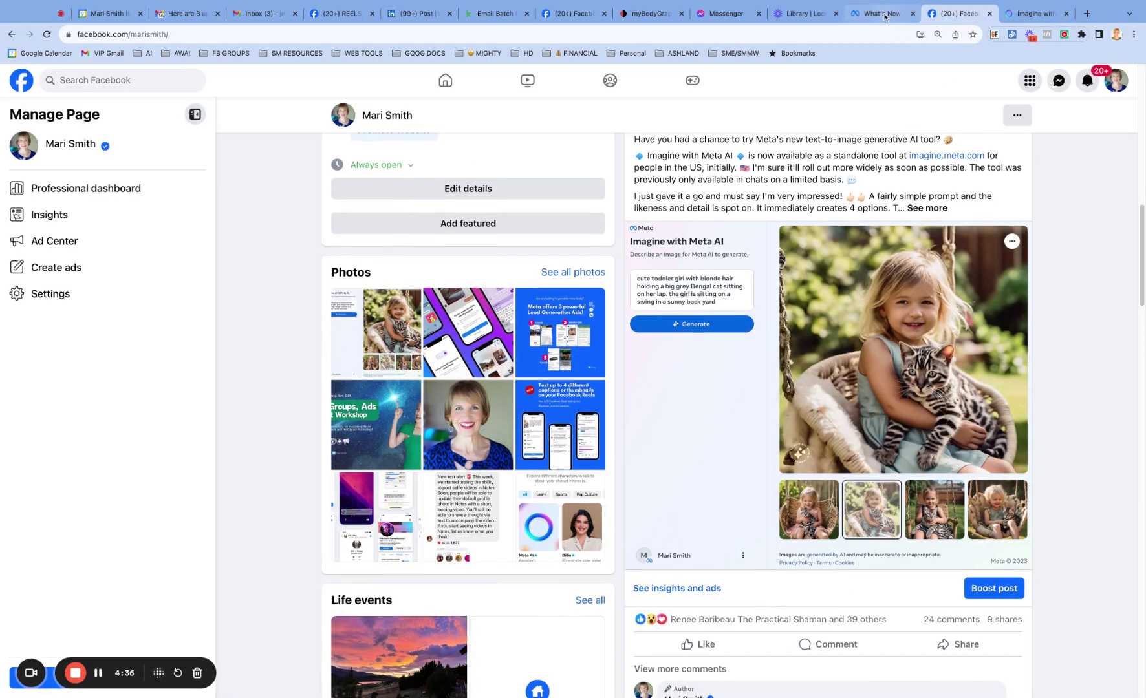
left_click(1035, 13)
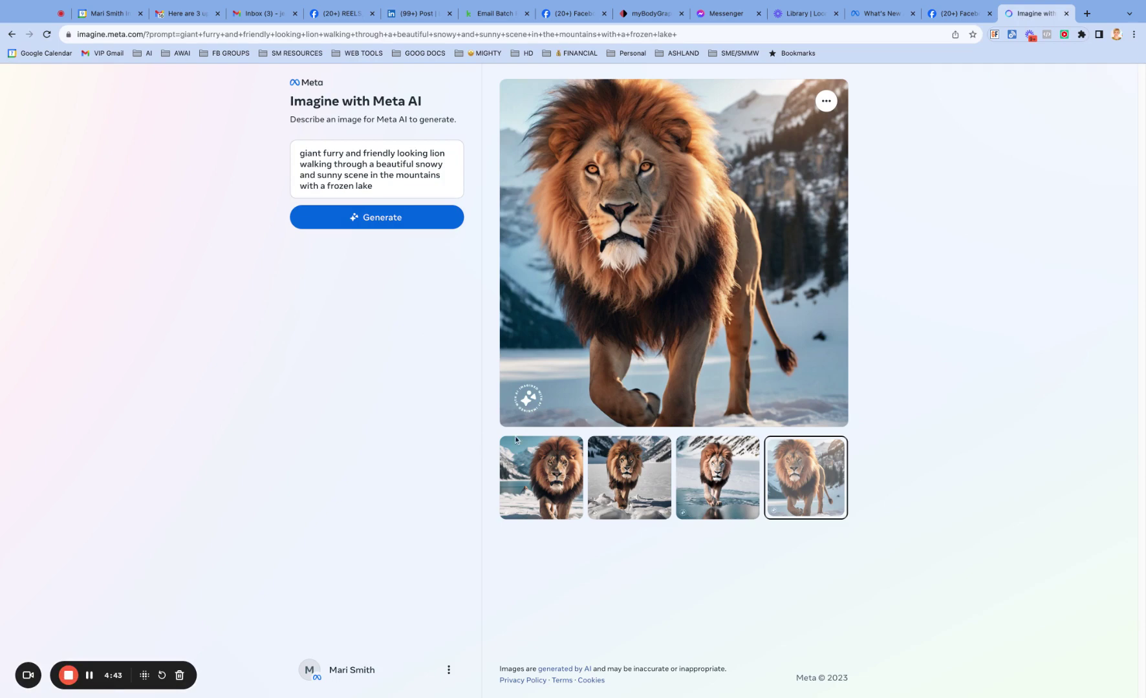
left_click(542, 480)
left_click(622, 475)
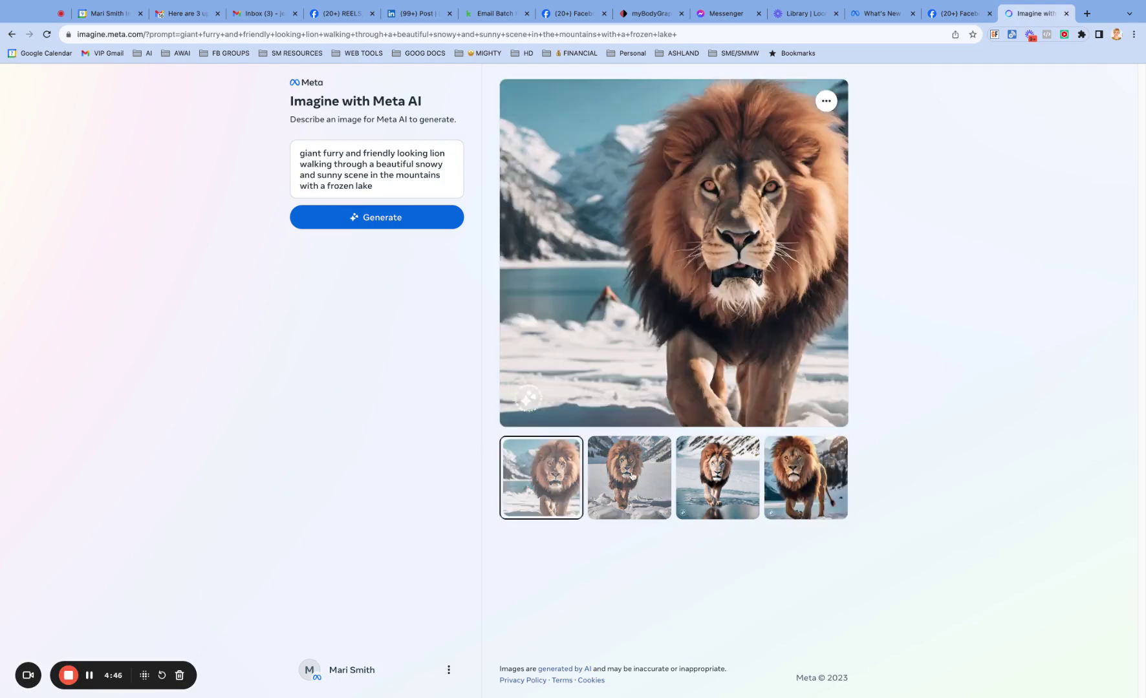
left_click(704, 472)
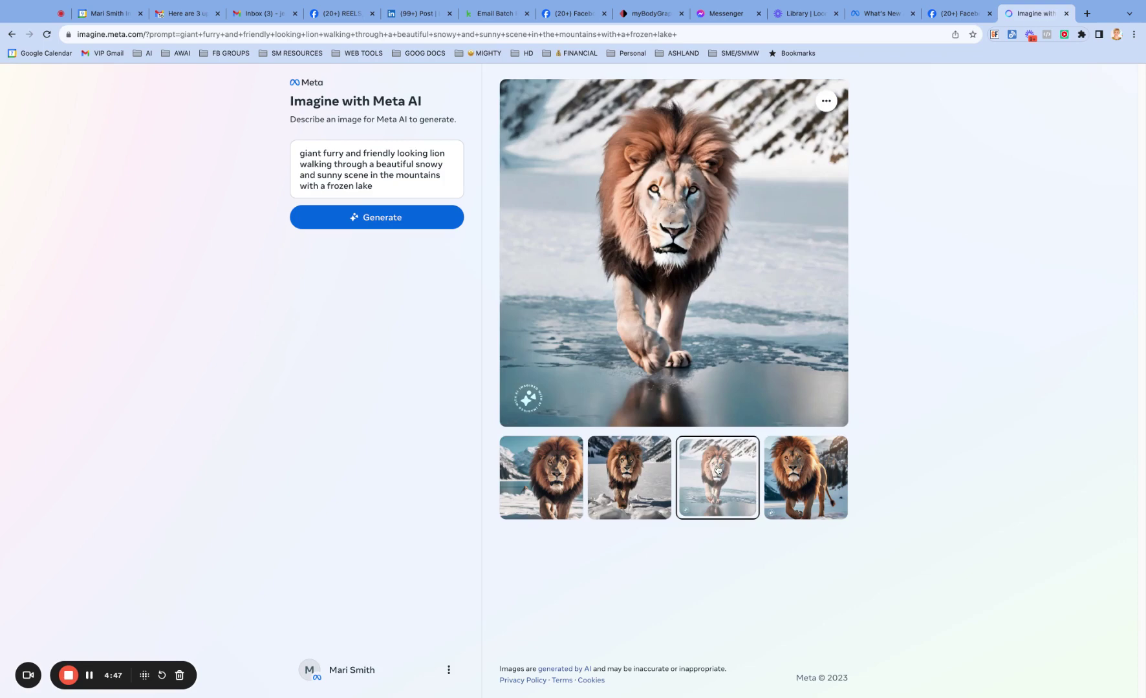
left_click(807, 465)
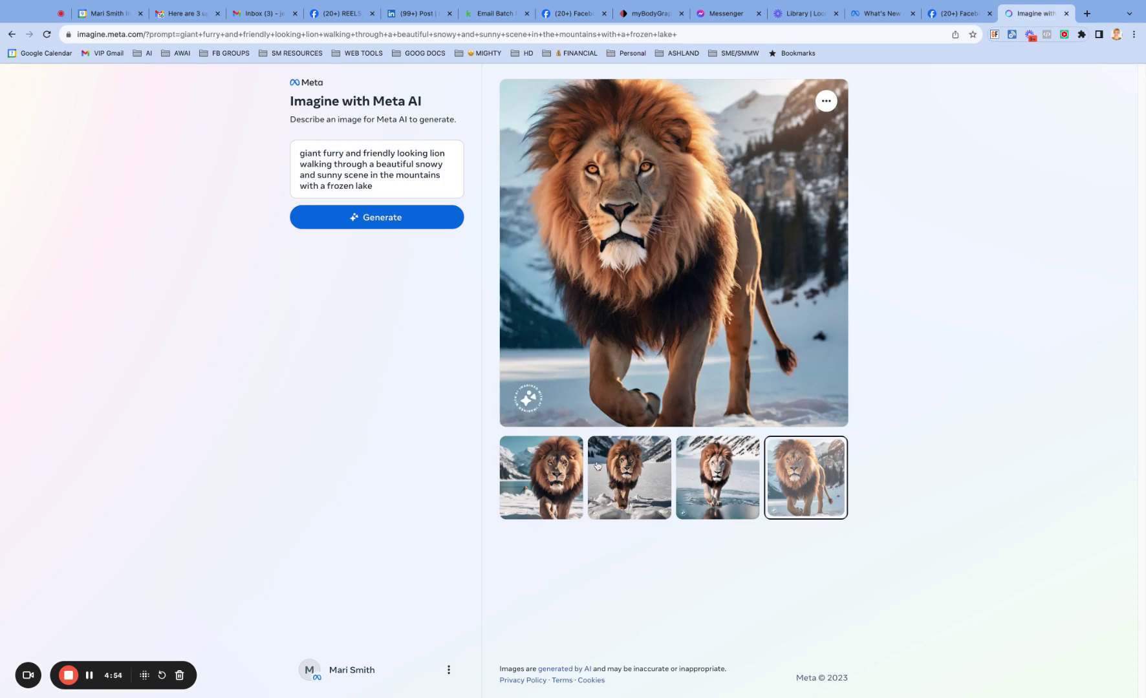
left_click(713, 481)
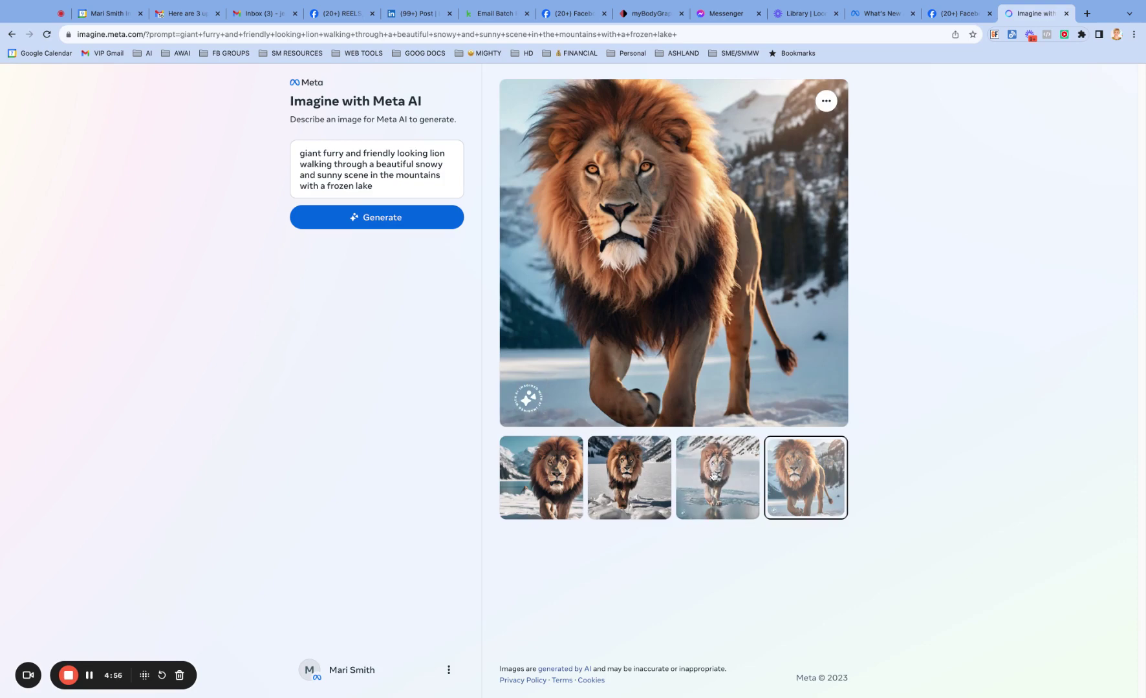
left_click(605, 496)
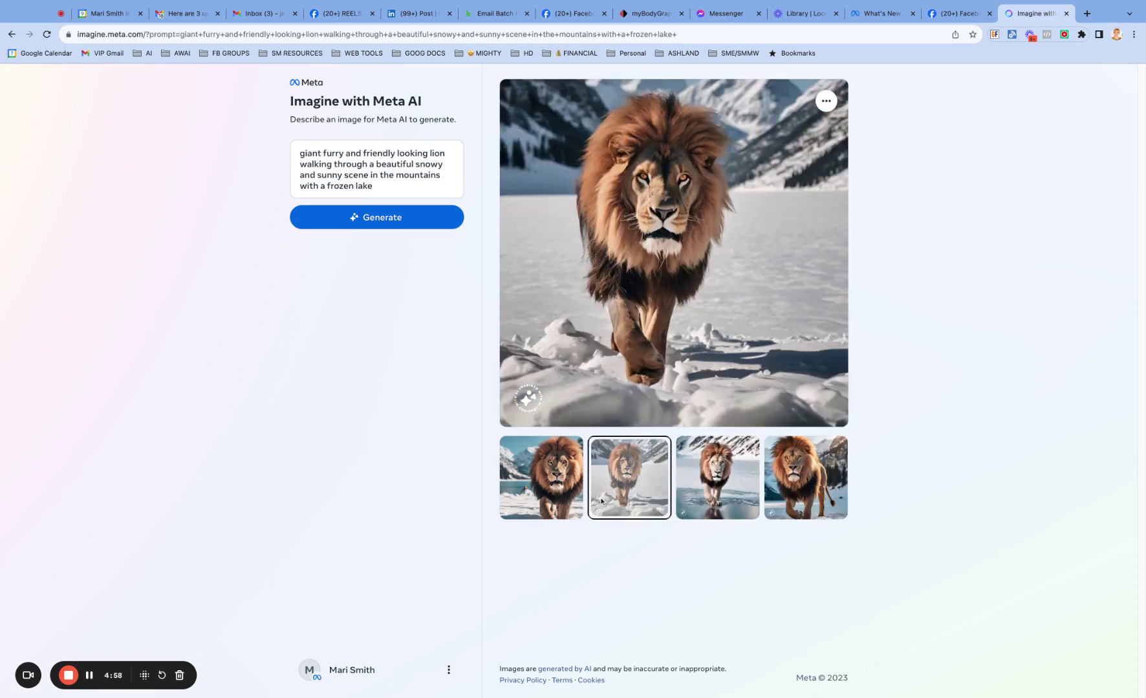
left_click(556, 471)
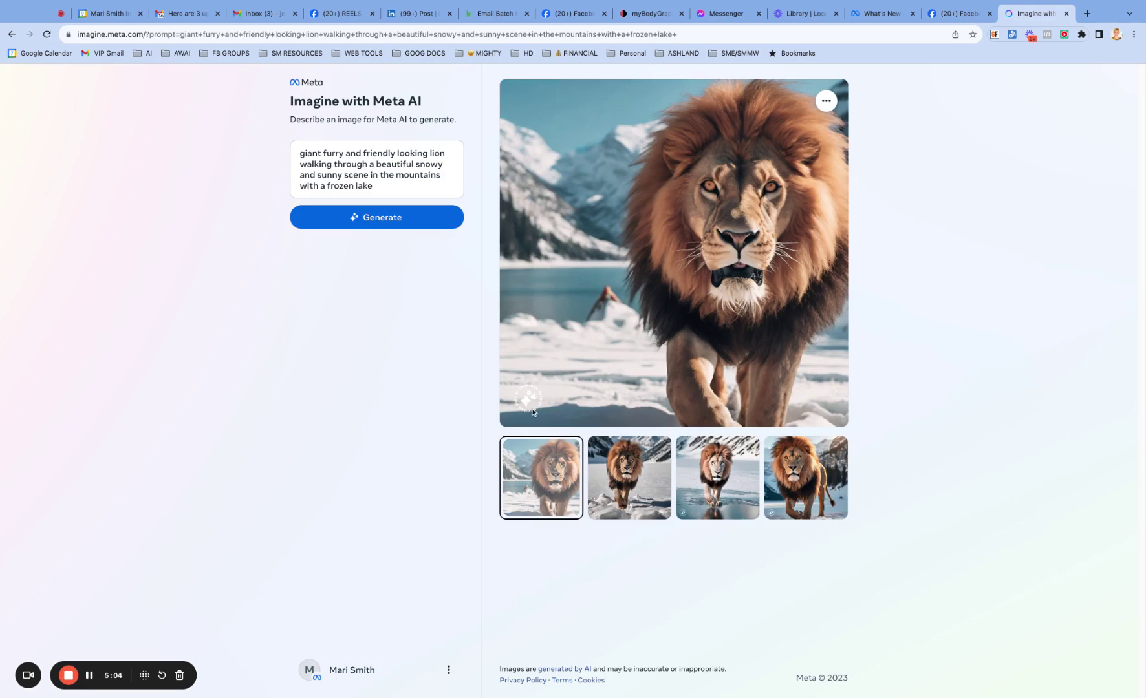
left_click(706, 490)
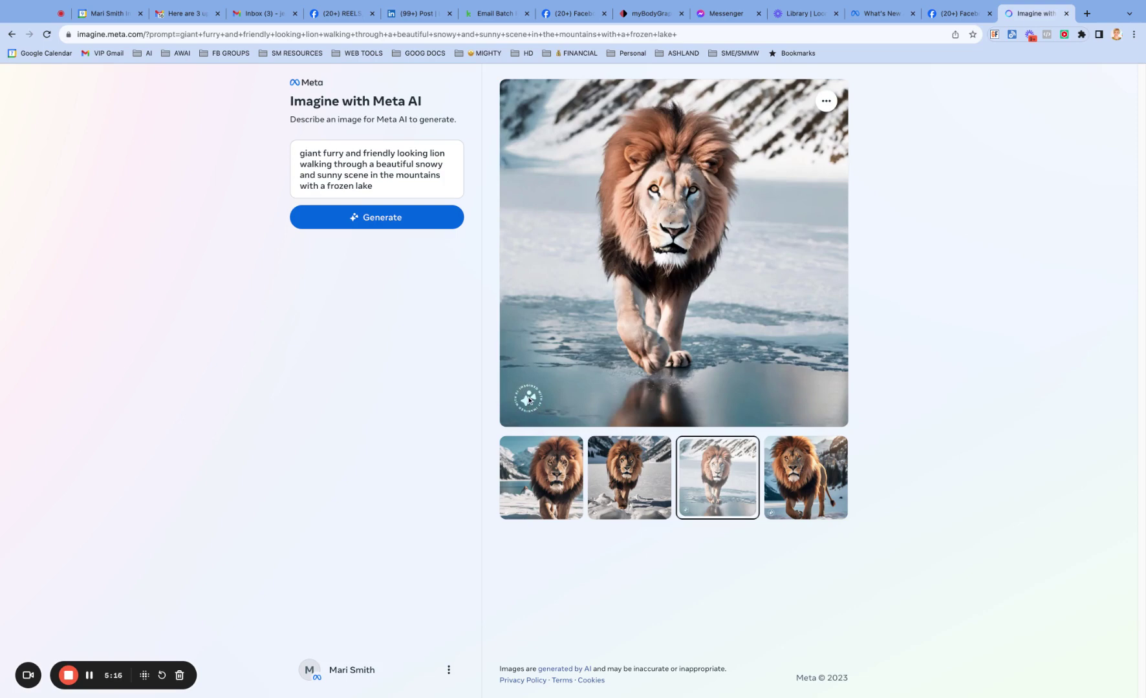
left_click(792, 472)
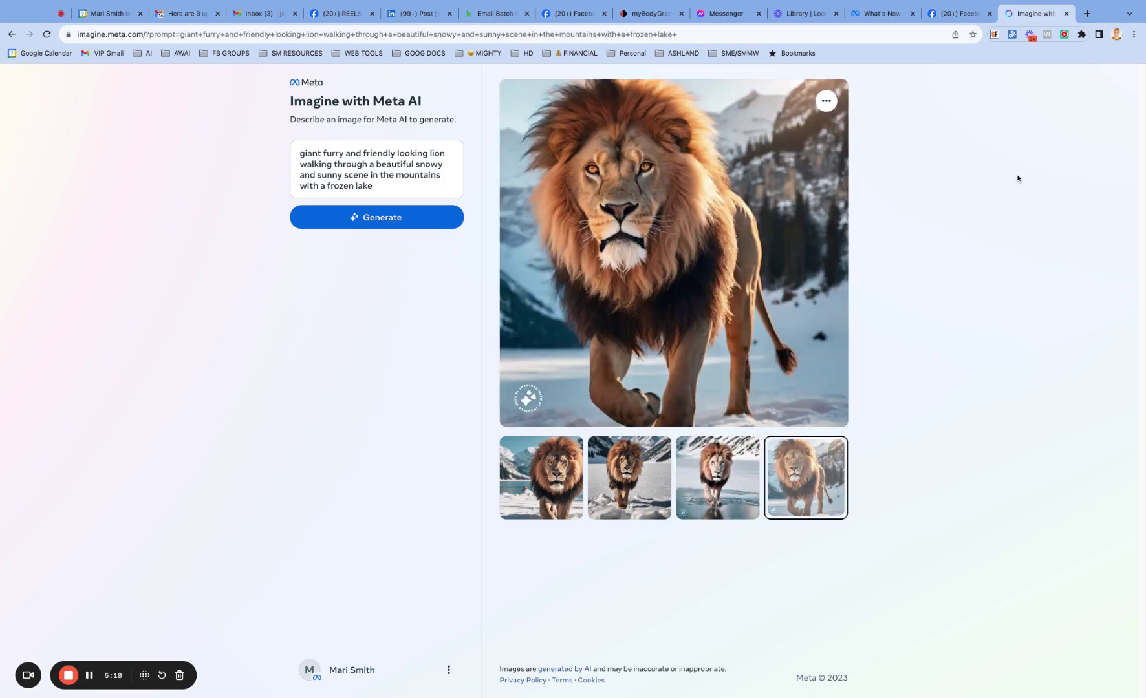